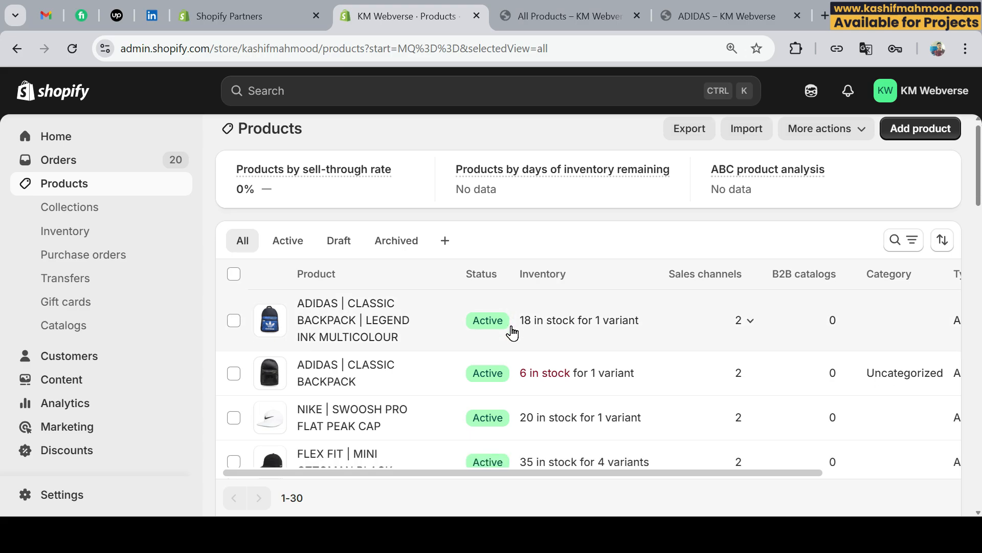
Start a new collection in the store's collections and title it "Bags".
scroll(511, 335, up, 6)
scroll(512, 333, down, 8)
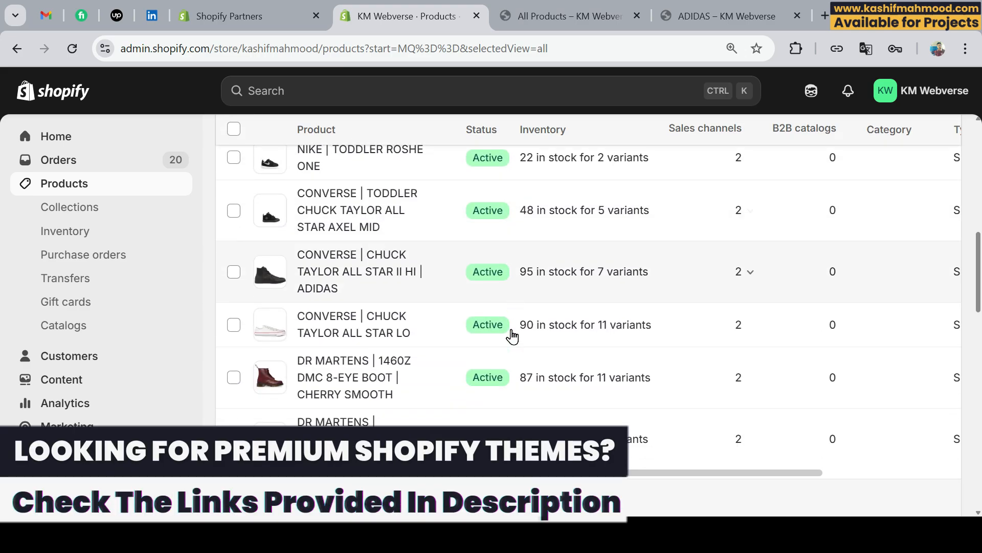
scroll(511, 335, up, 10)
click(84, 214)
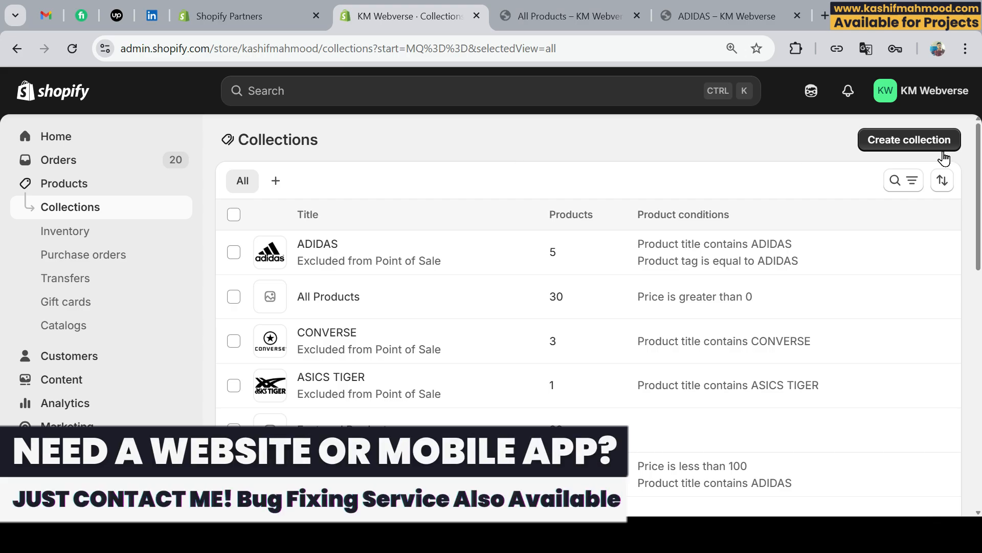
click(920, 146)
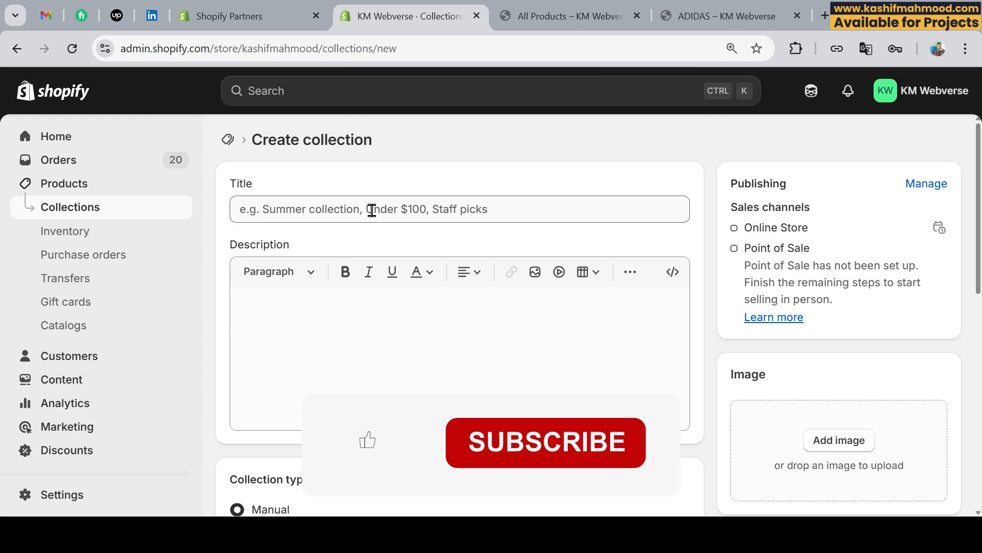
click(372, 210)
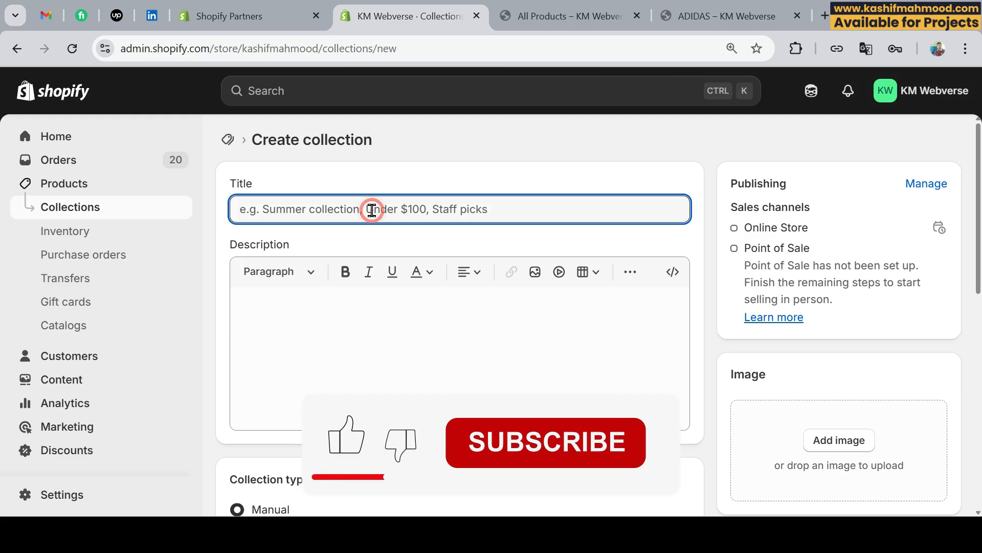
text(B)
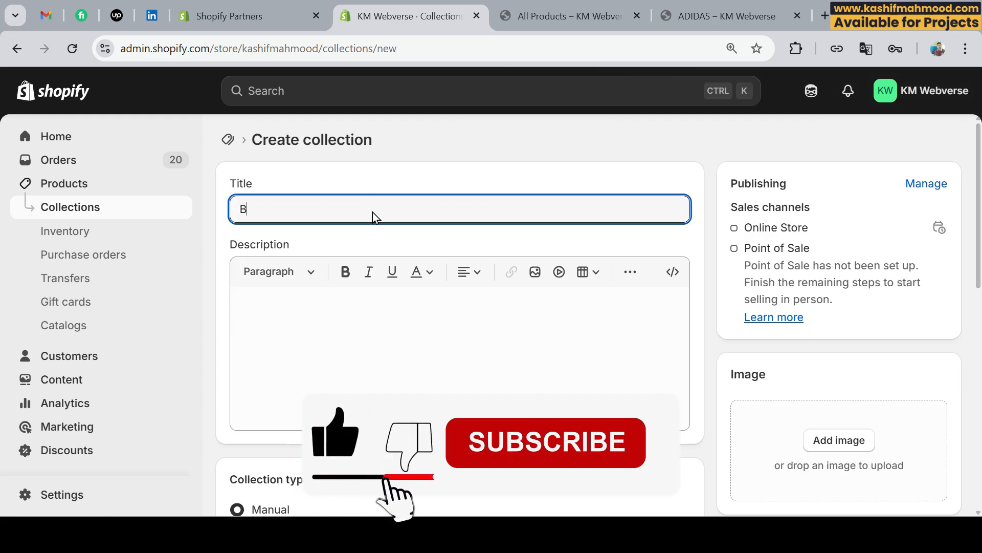
text(ag)
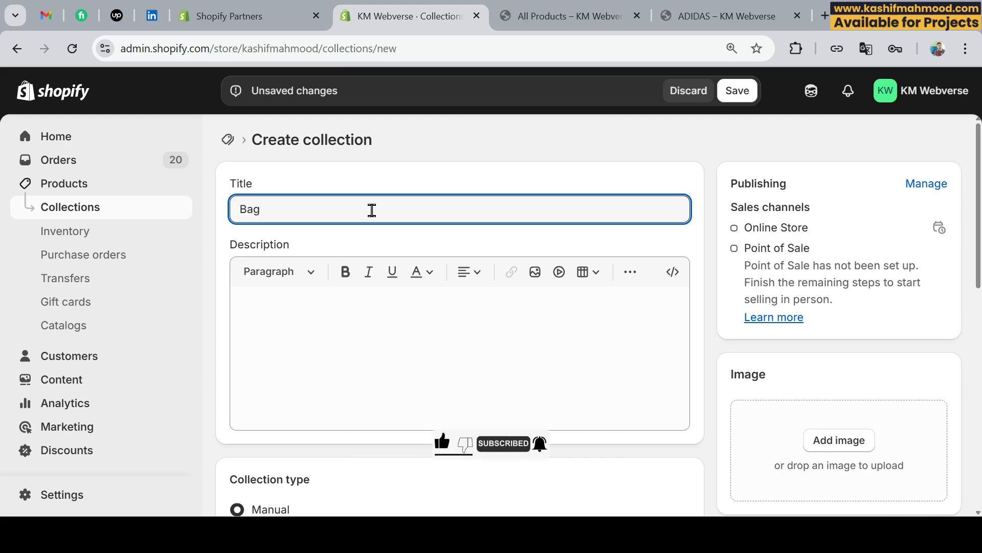
text(s)
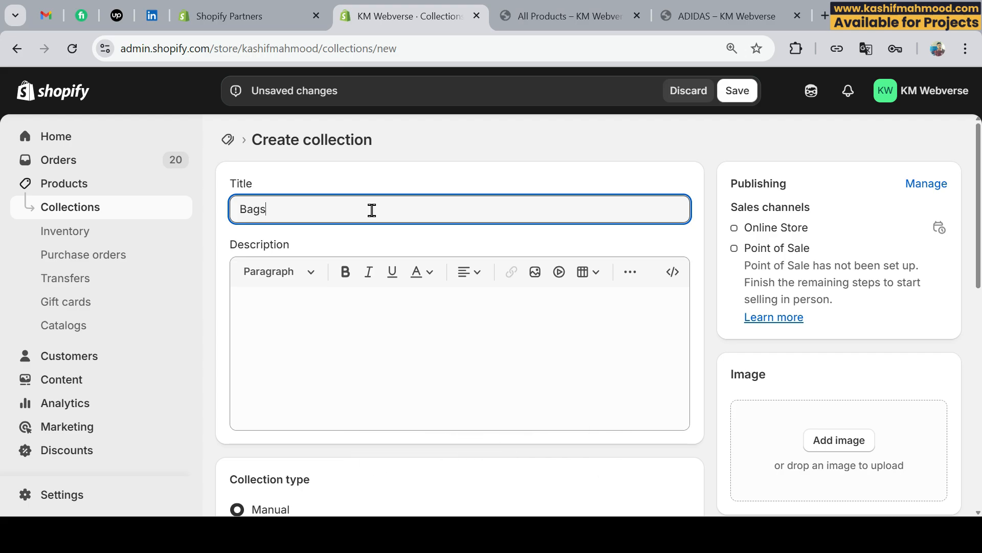
click(470, 178)
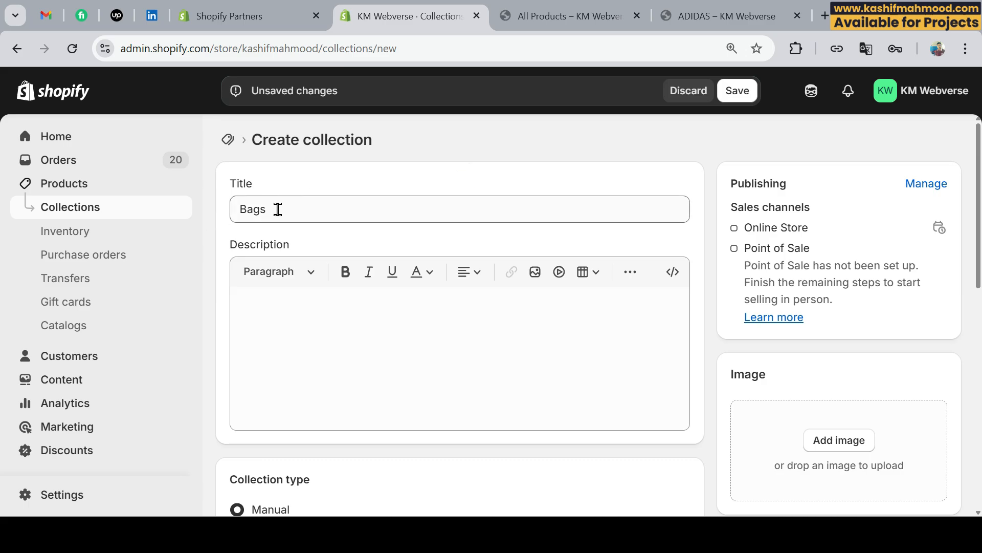
Manually add ADIDAS | CLASSIC BACKPACK and ADIDAS | CLASSIC BACKPACK | LEGEND INK MULTICOLOUR to the Bags collection and save it.
scroll(279, 209, down, 4)
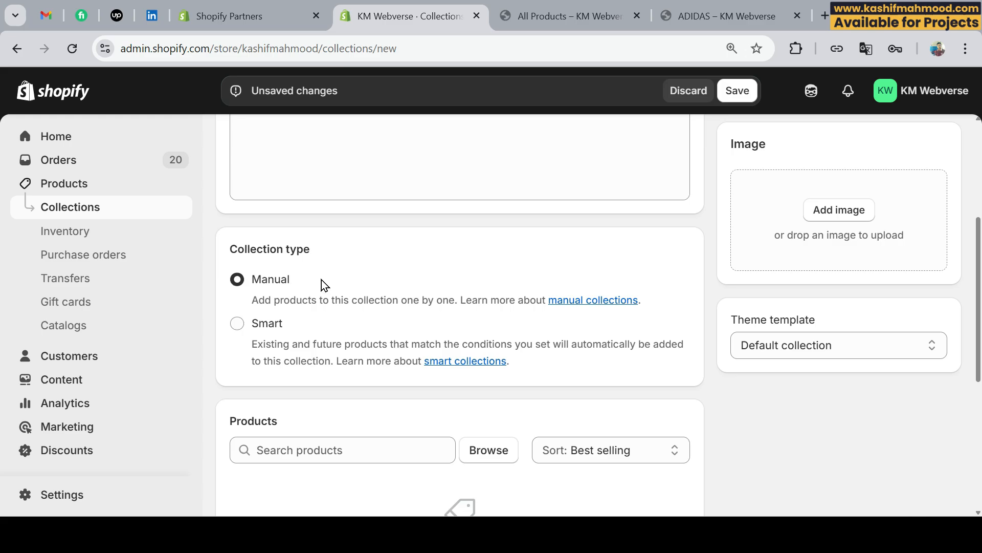
scroll(435, 279, down, 2)
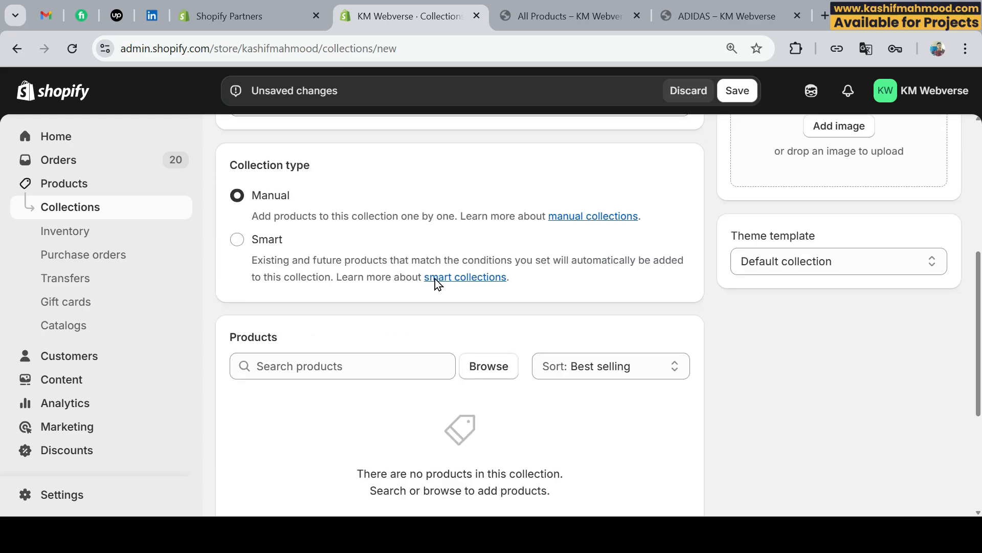
scroll(435, 279, down, 2)
click(333, 300)
click(471, 301)
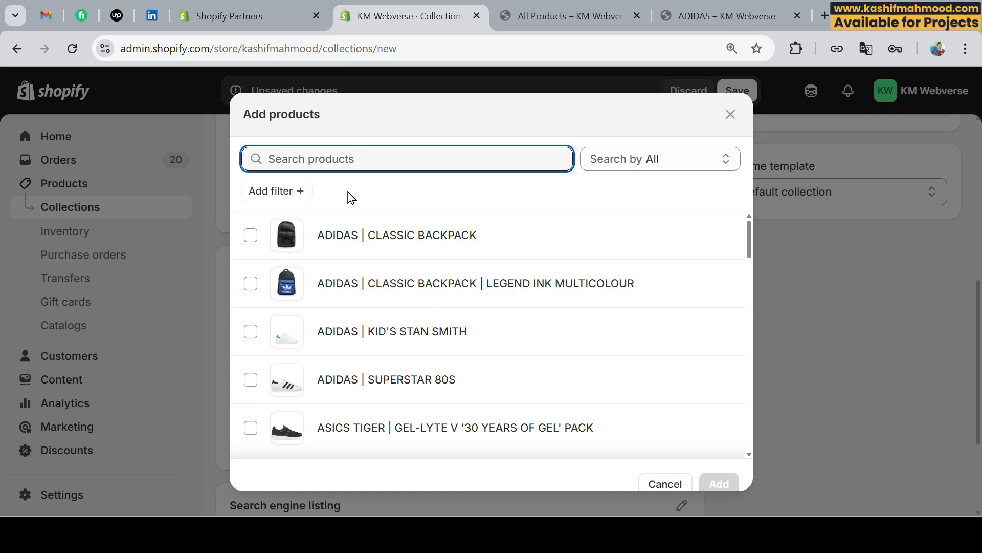
click(435, 235)
click(500, 263)
click(720, 483)
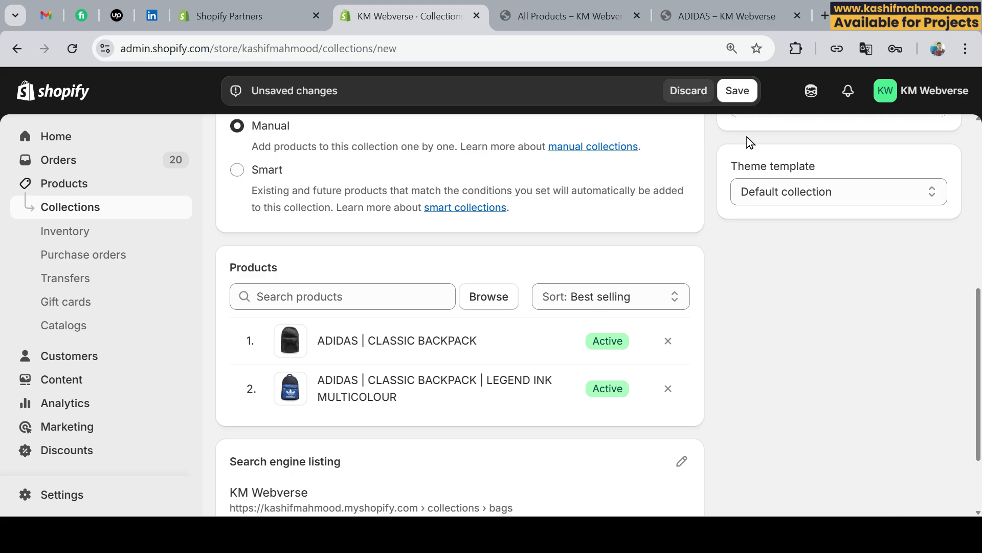
click(740, 98)
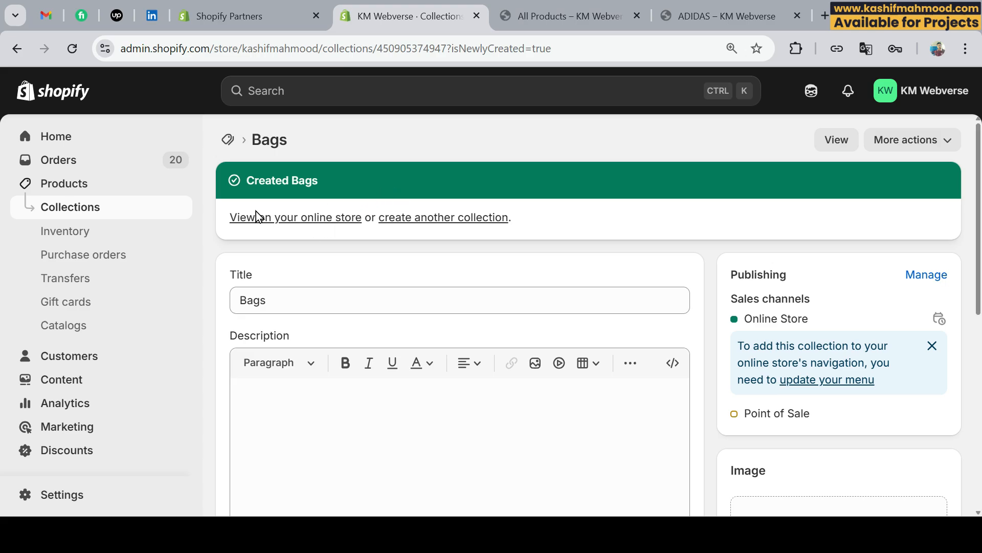
View the Bags collection on the online store and examine its products and sorting options.
click(282, 222)
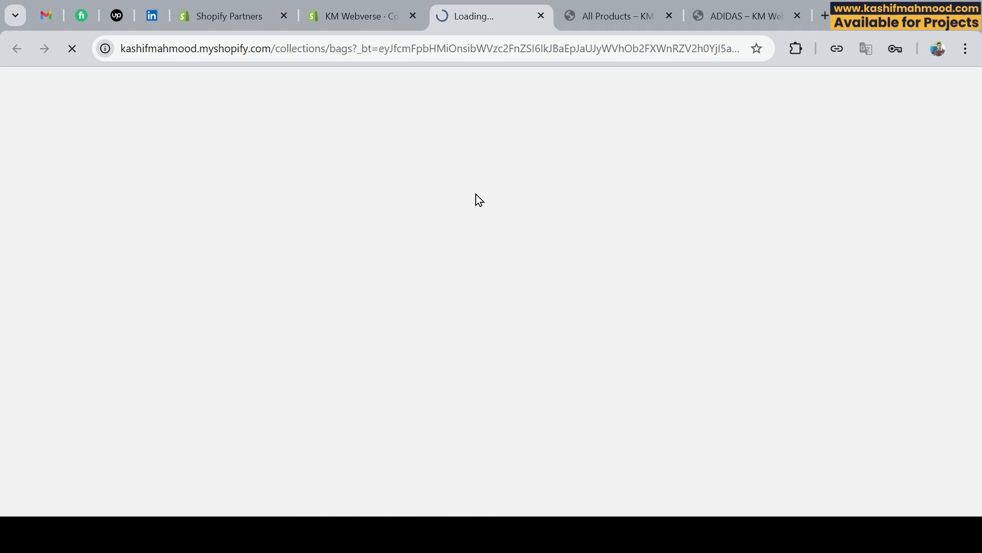
scroll(406, 220, down, 1)
scroll(407, 220, down, 1)
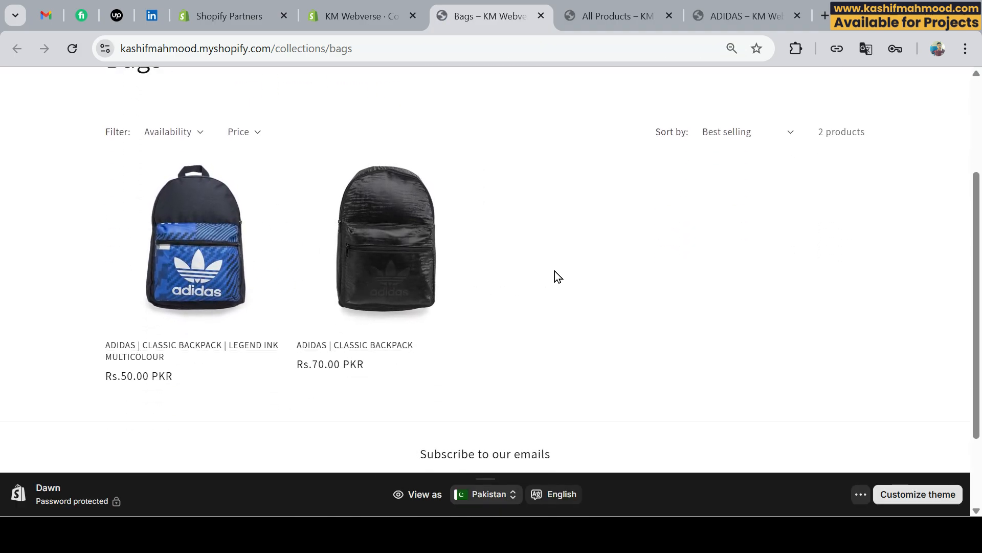
scroll(555, 271, up, 1)
click(741, 214)
click(741, 214)
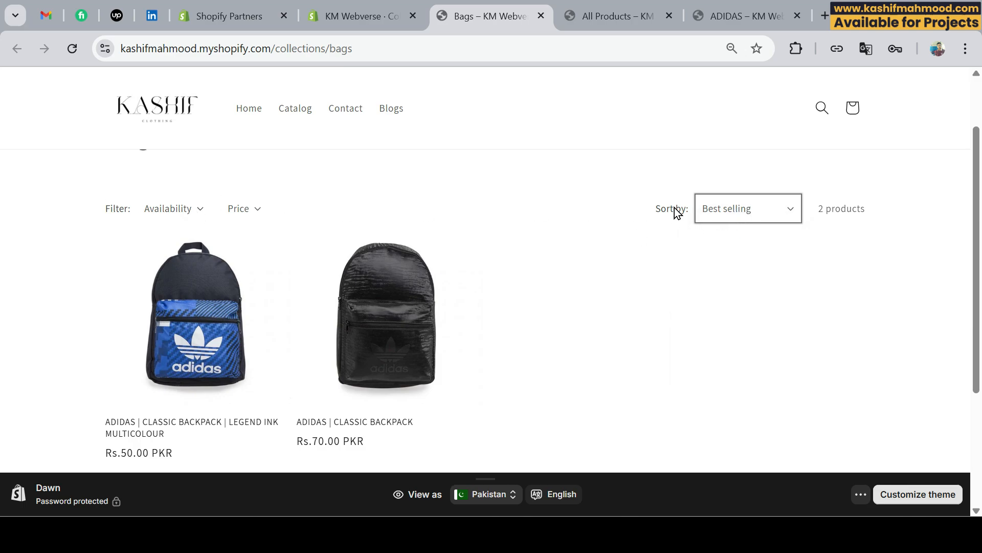
click(718, 214)
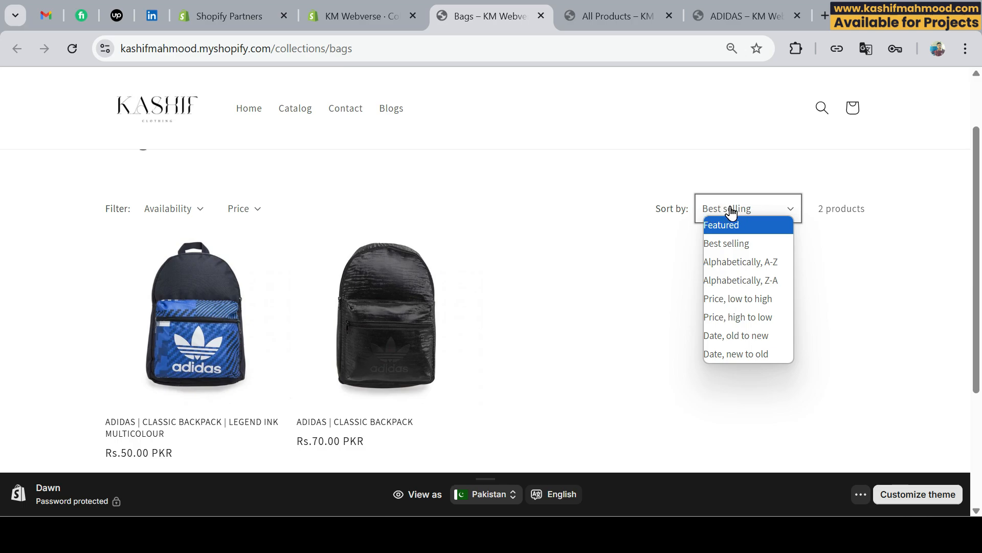
click(571, 245)
click(571, 245)
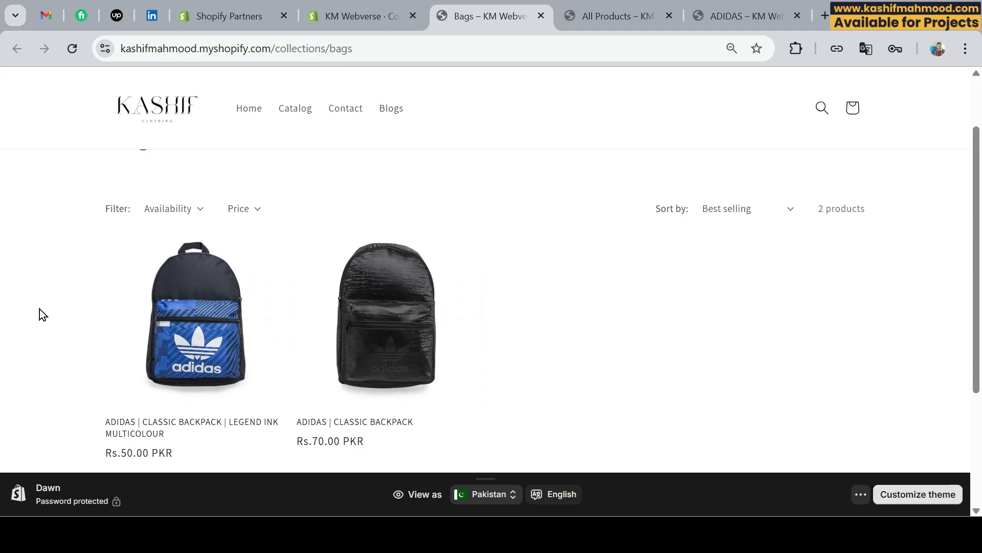
Compare the product sort options of the Bags collection in the admin with those on its storefront page.
click(365, 14)
scroll(486, 275, down, 8)
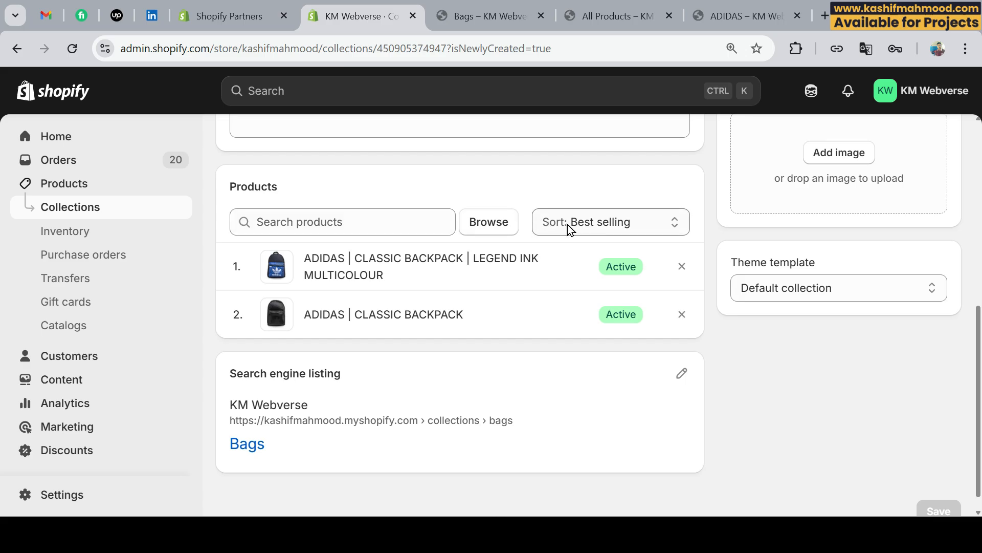
click(584, 223)
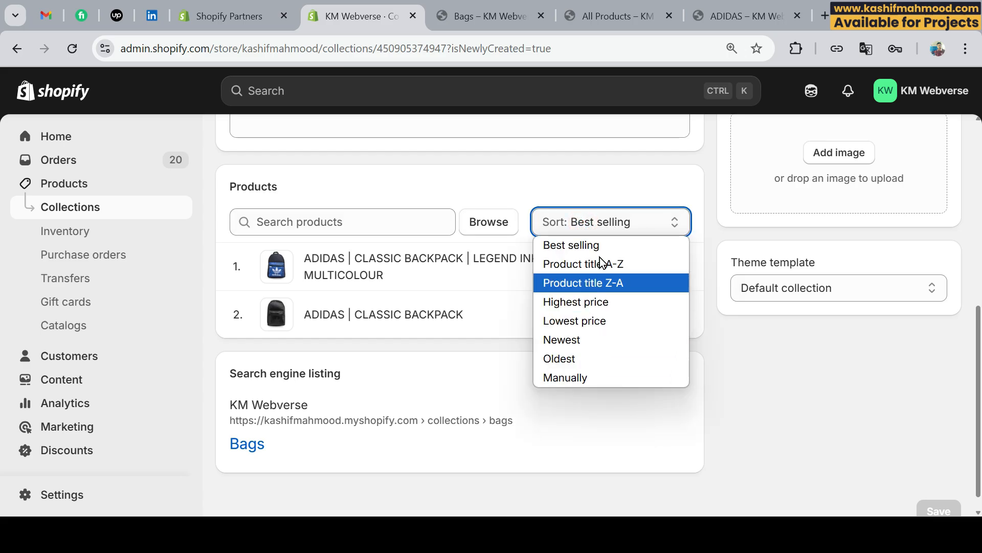
click(575, 247)
scroll(744, 296, up, 10)
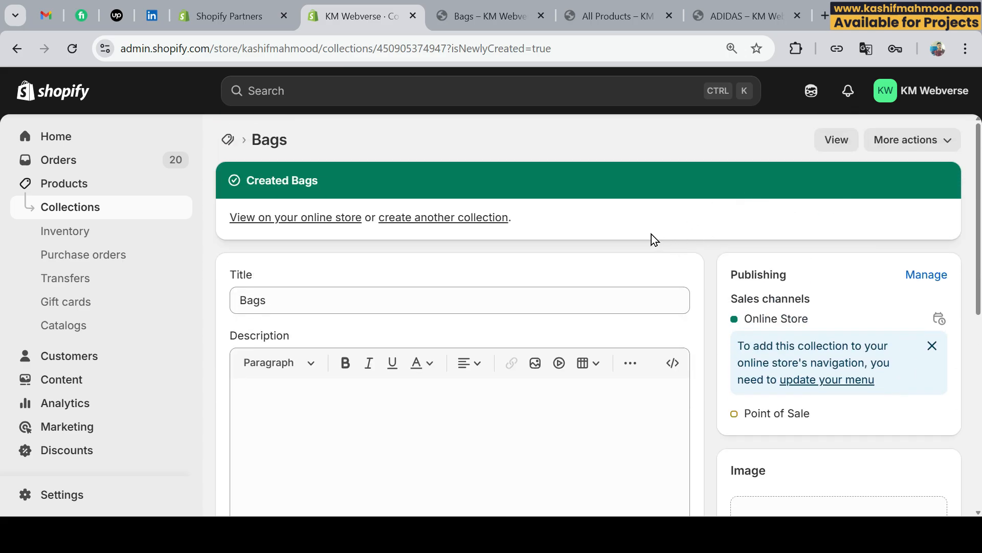
click(488, 22)
click(734, 215)
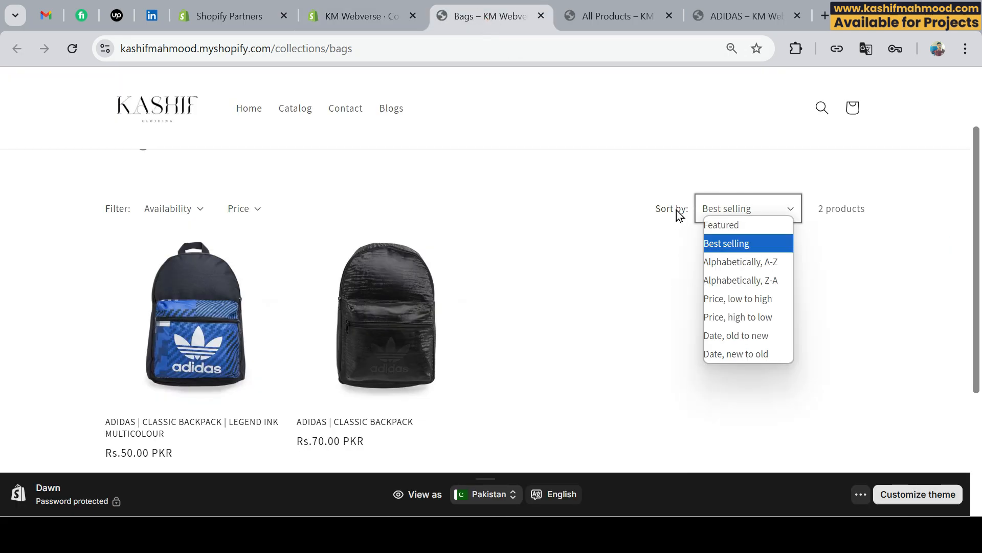
click(561, 214)
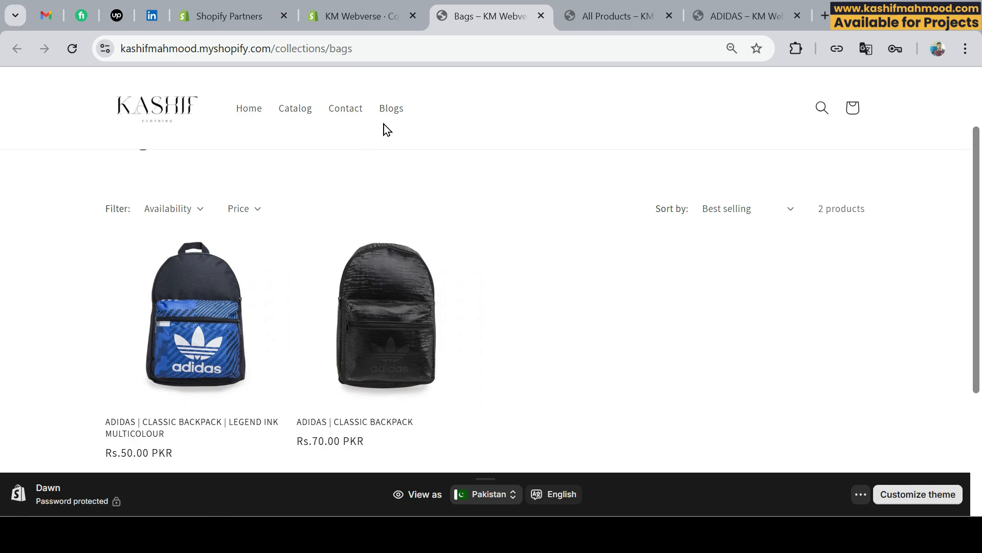
Return to the Shopify admin and open the store's Main menu for editing.
click(374, 16)
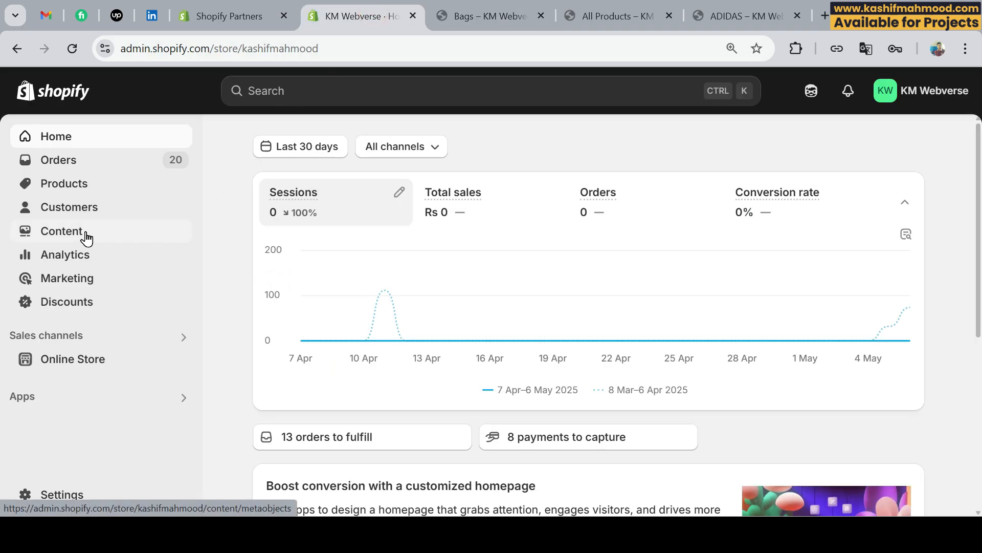
click(61, 232)
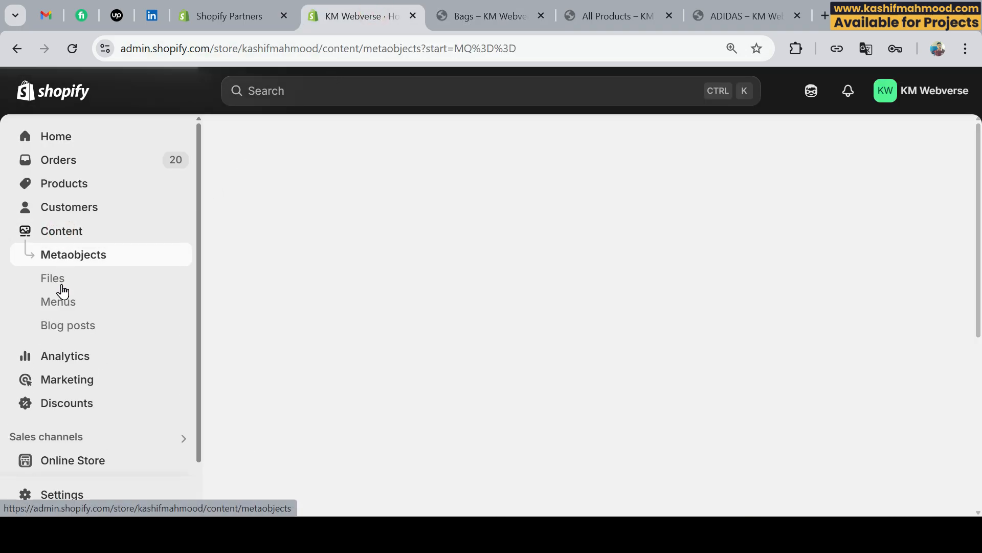
click(61, 303)
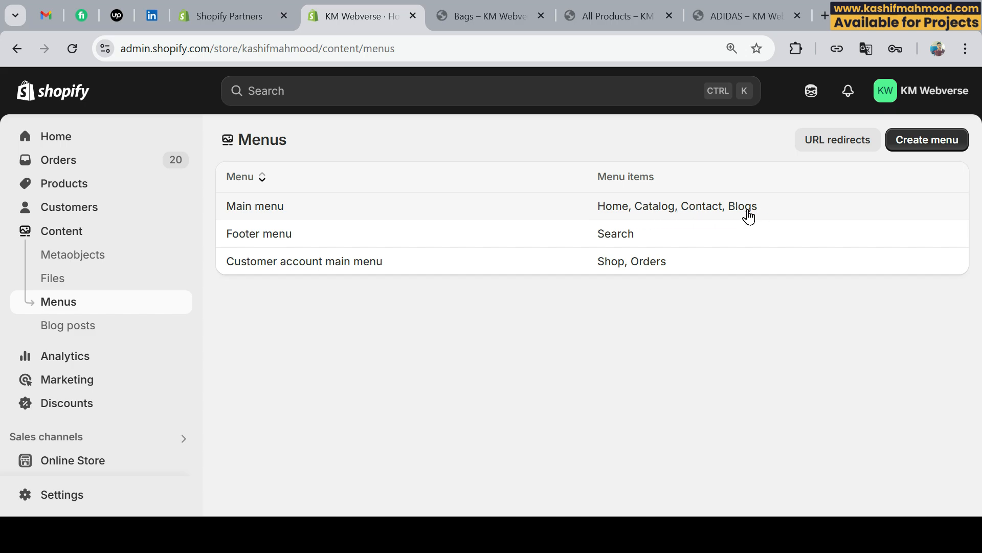
click(265, 209)
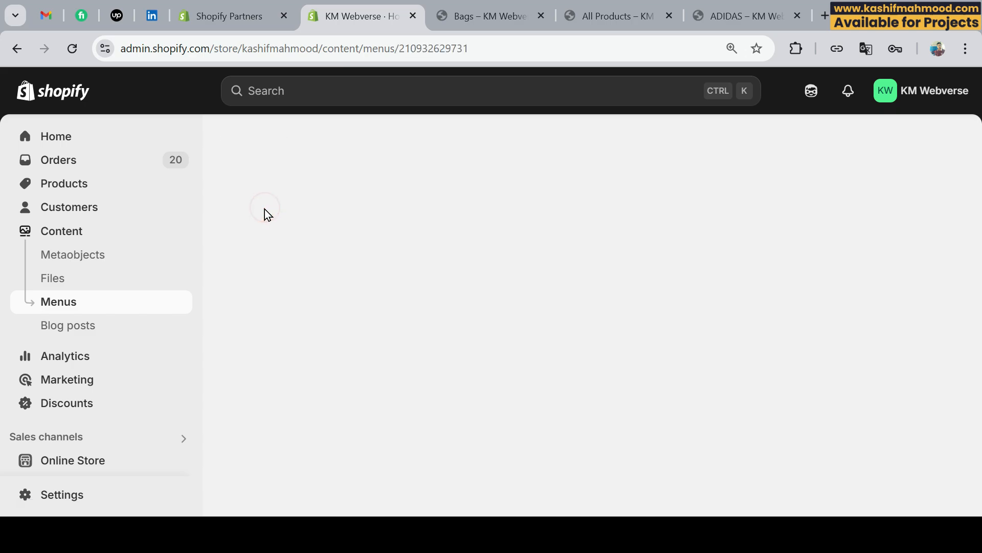
scroll(265, 209, down, 2)
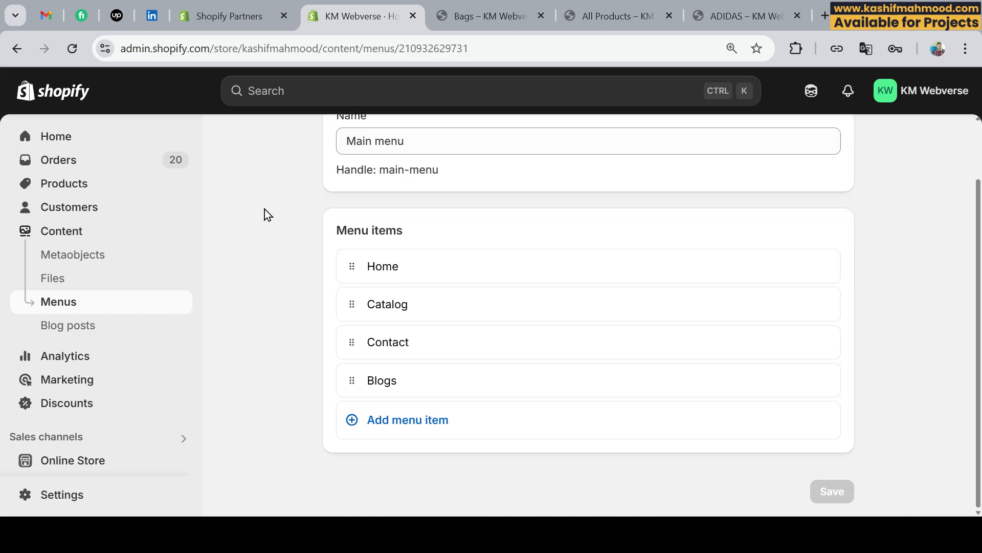
Add a menu item labelled "Bags" linked to the Bags collection and save the menu.
click(409, 426)
scroll(299, 401, down, 2)
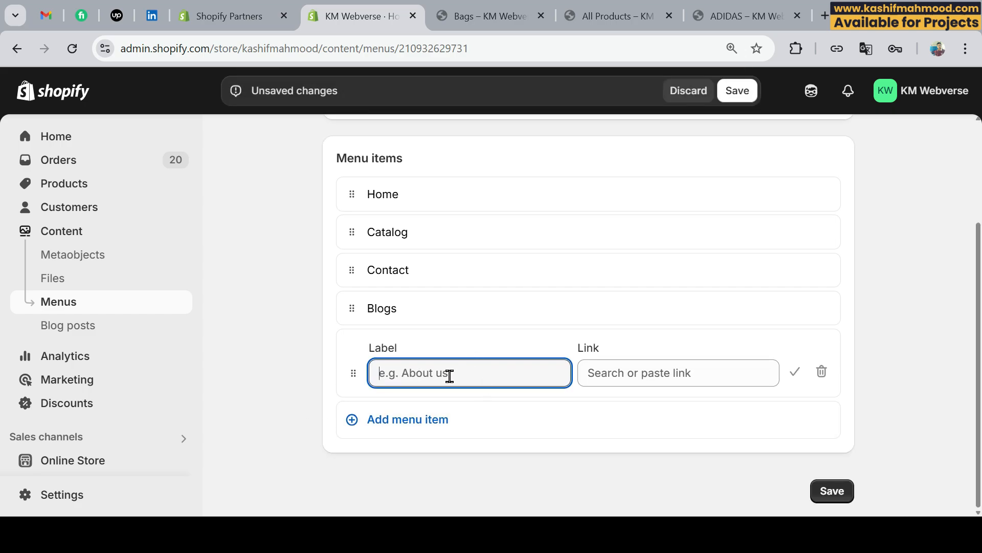
text(Bags)
click(621, 372)
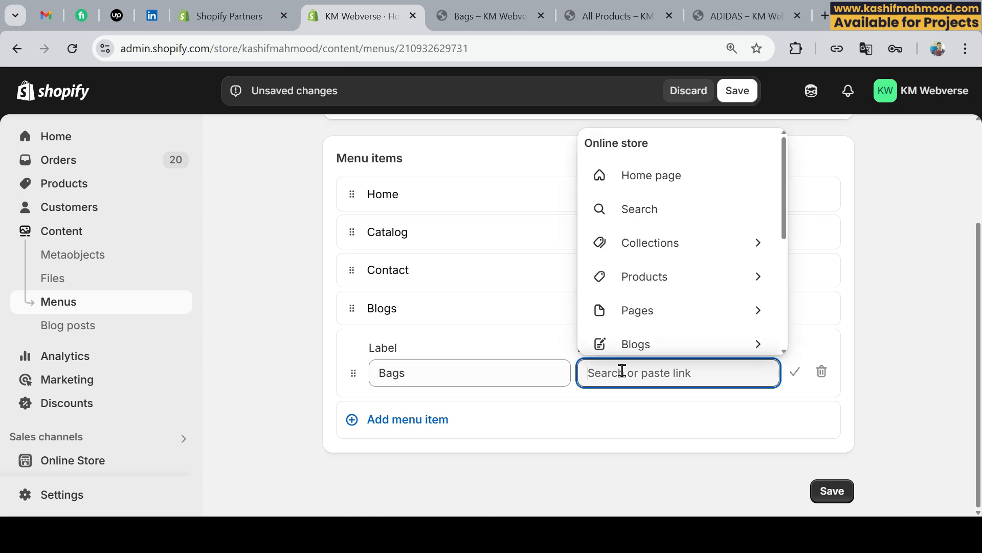
click(641, 250)
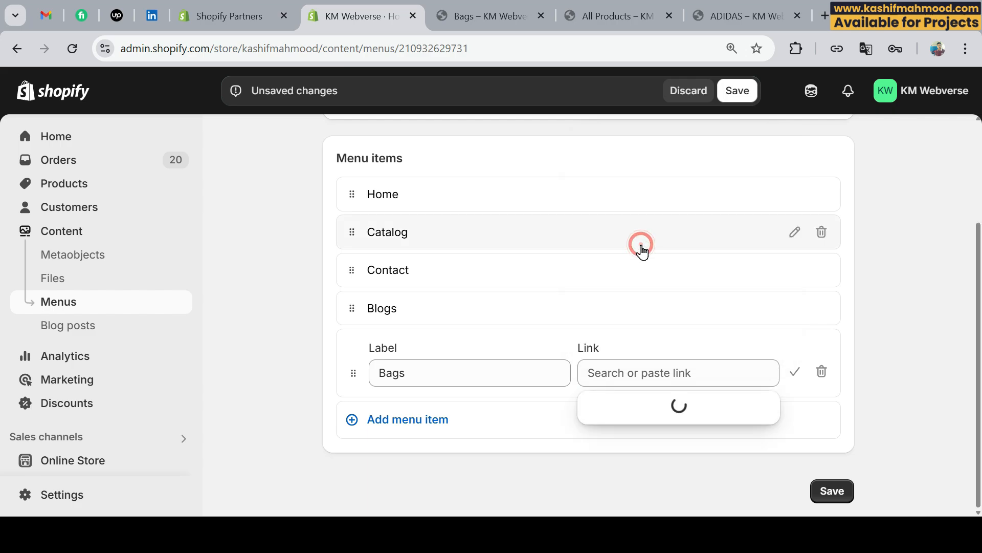
scroll(665, 255, down, 1)
click(669, 281)
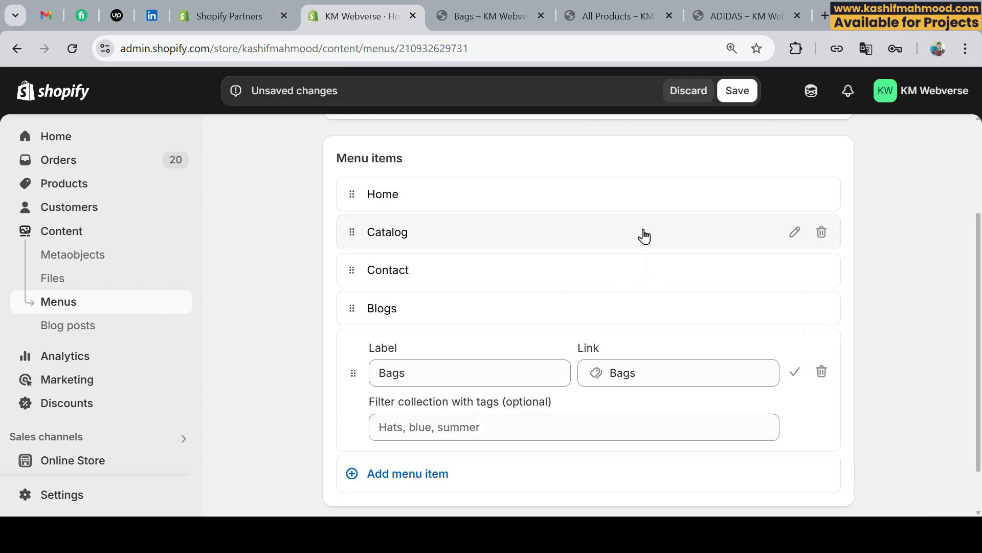
click(601, 367)
drag(422, 367, 361, 378)
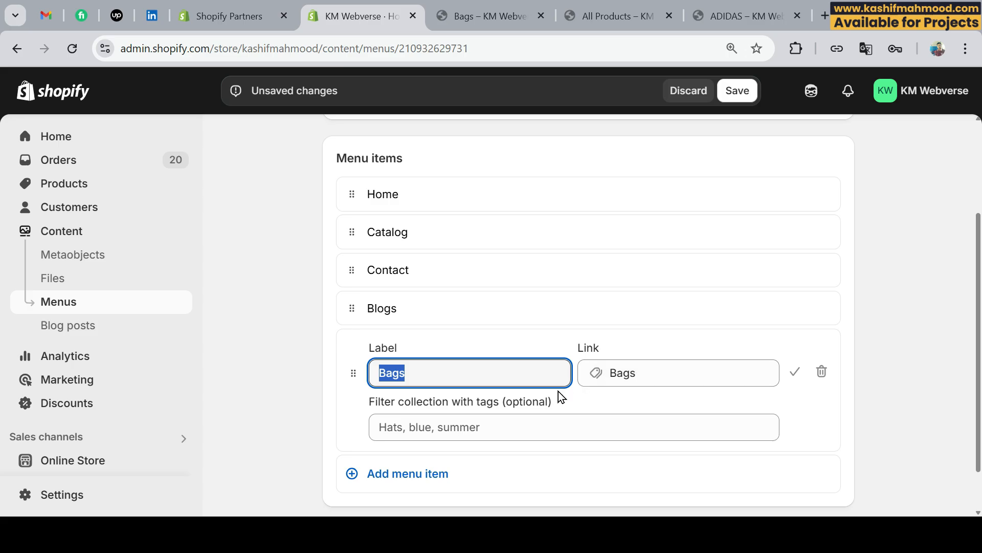
scroll(558, 394, down, 1)
click(832, 492)
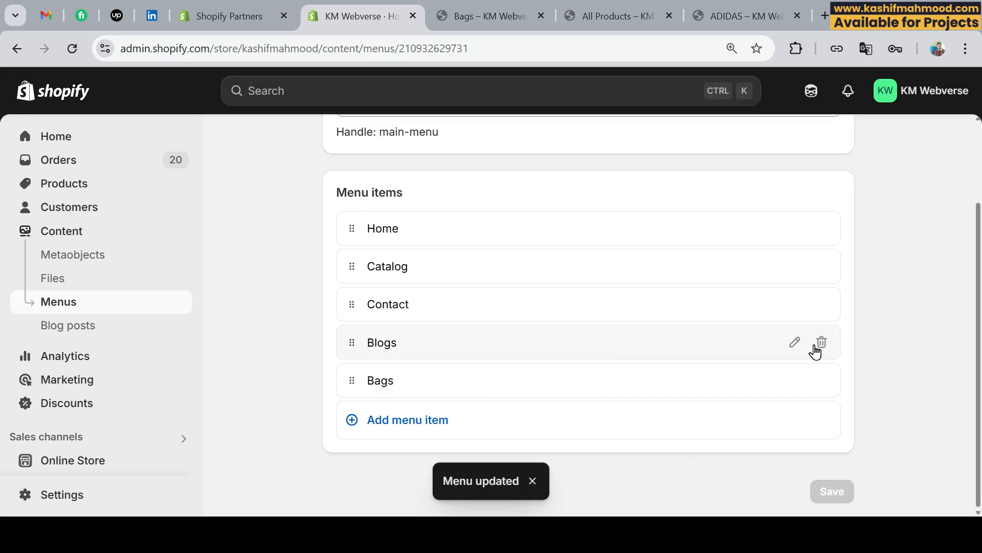
Remove the Blogs and Contact items from the Main menu, checking the storefront footer before confirming the Contact removal.
click(822, 342)
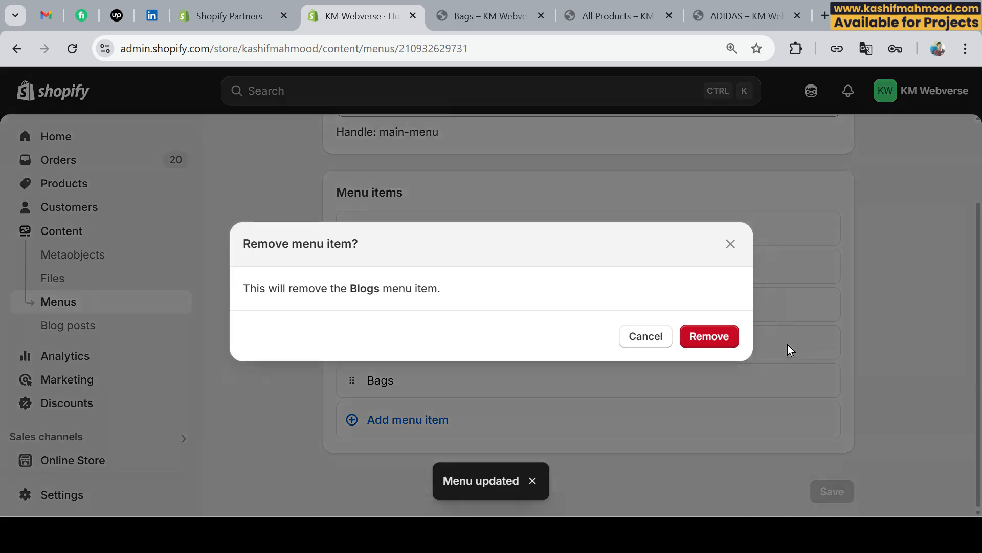
click(708, 341)
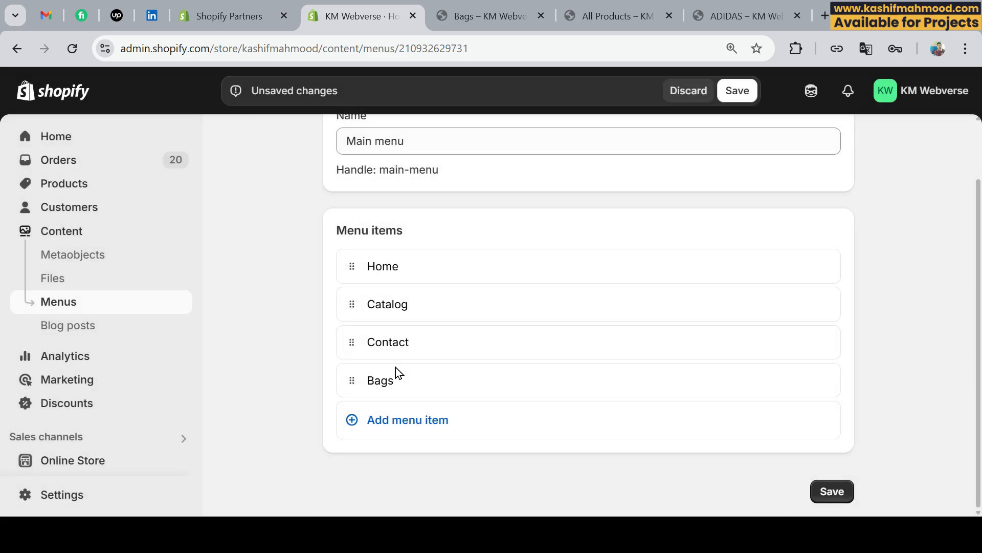
click(822, 342)
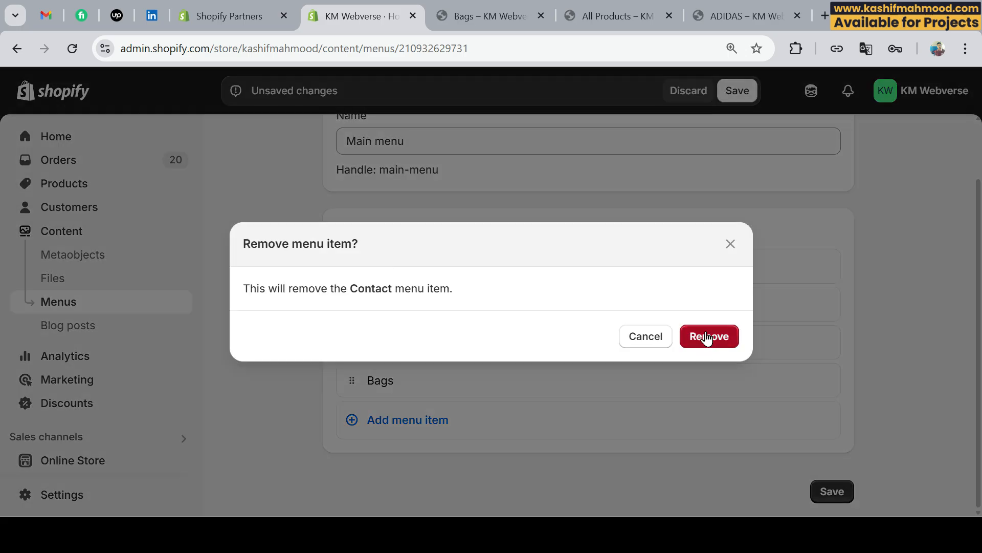
click(495, 3)
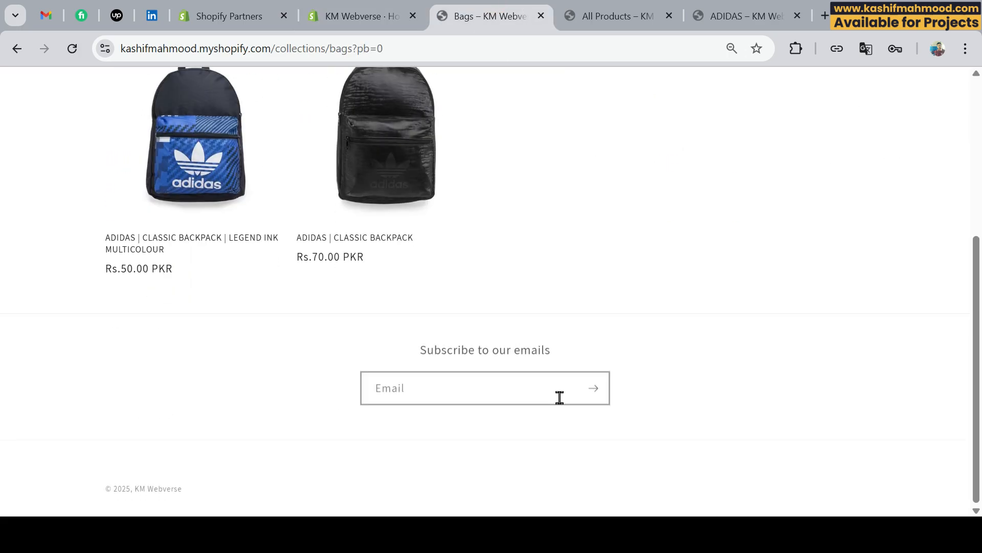
drag(104, 485, 195, 478)
click(241, 479)
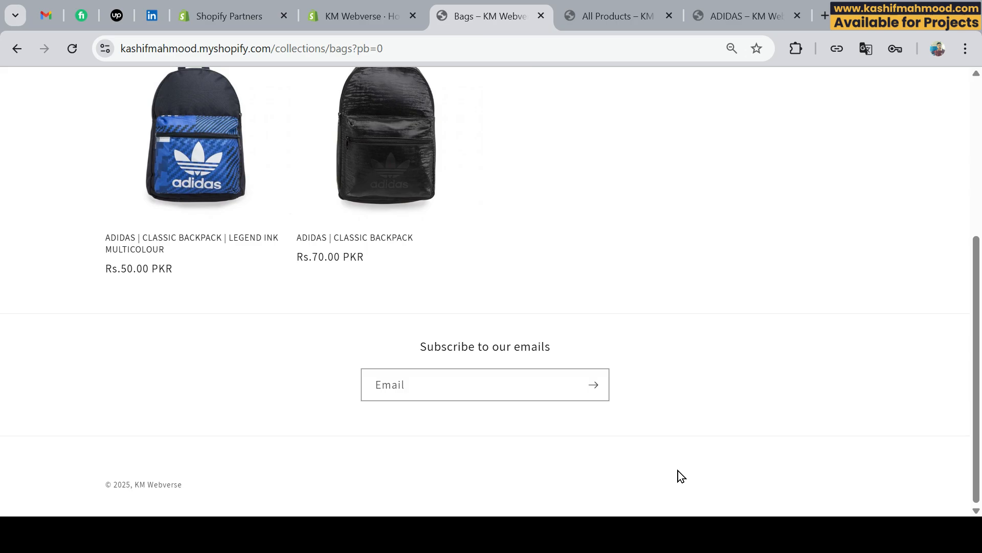
click(348, 16)
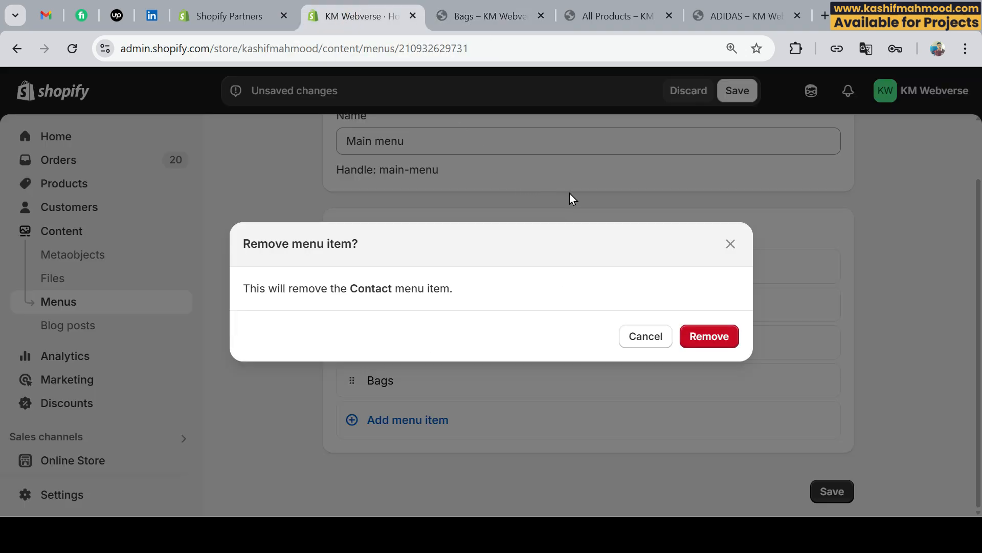
click(704, 339)
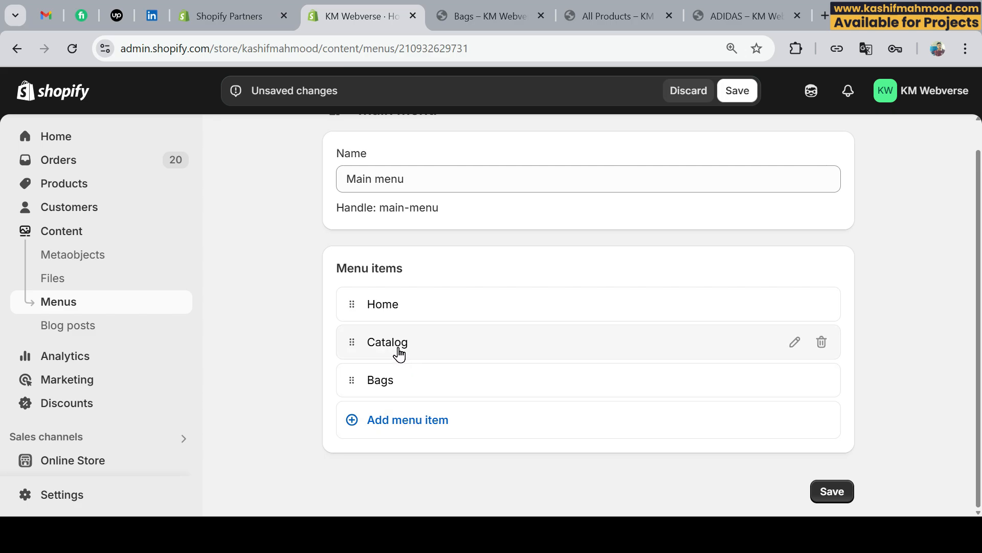
Add a menu item labelled "ADIDAS" linked to the ADIDAS collection.
click(403, 420)
scroll(678, 448, down, 1)
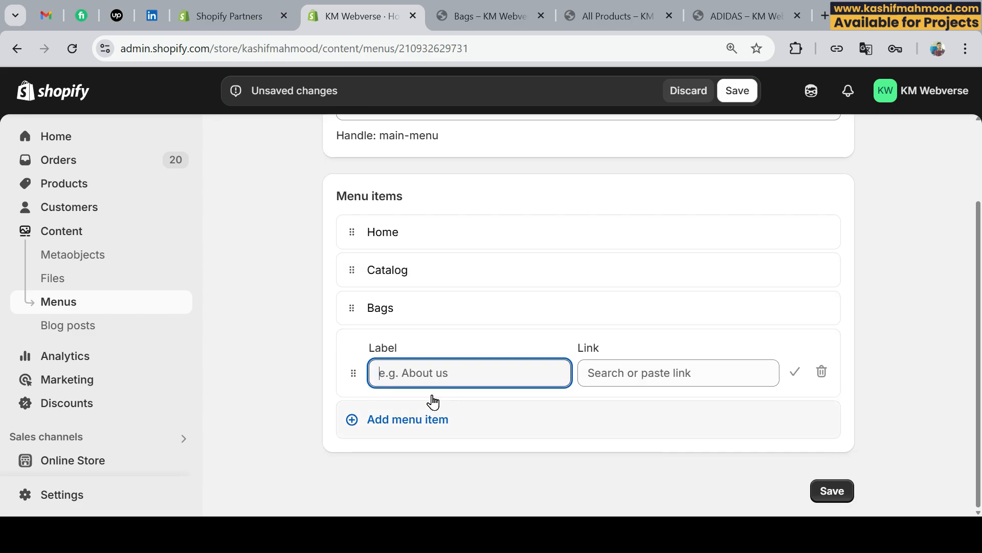
click(636, 374)
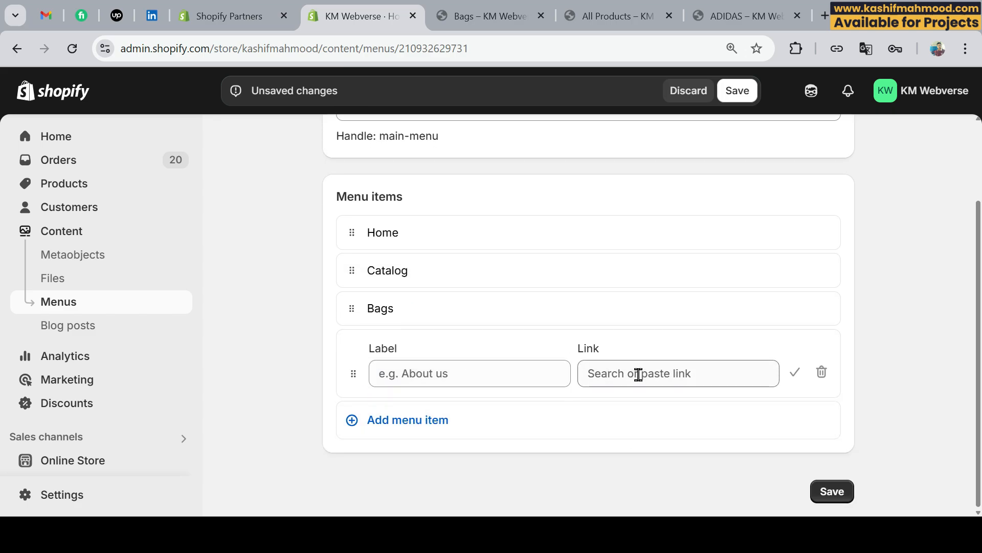
click(673, 252)
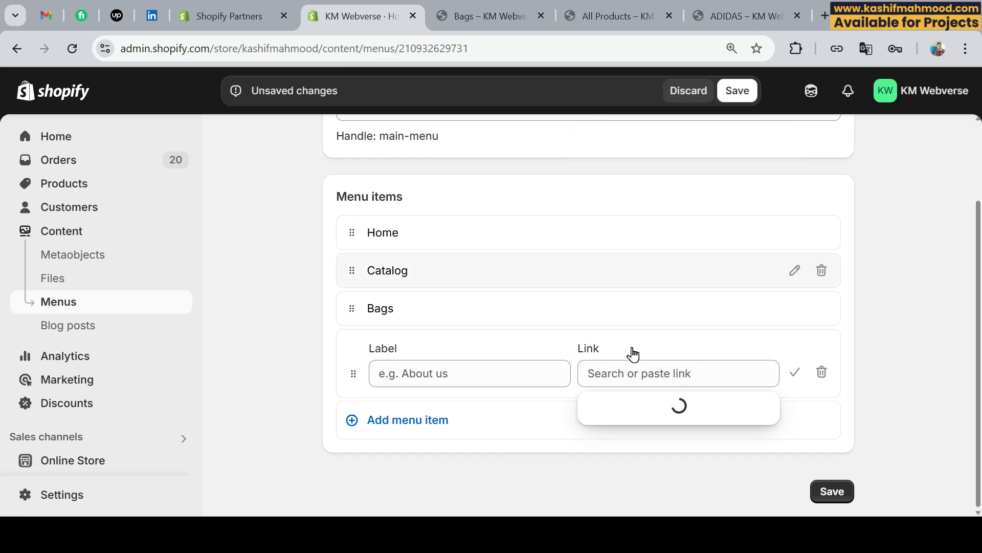
click(666, 216)
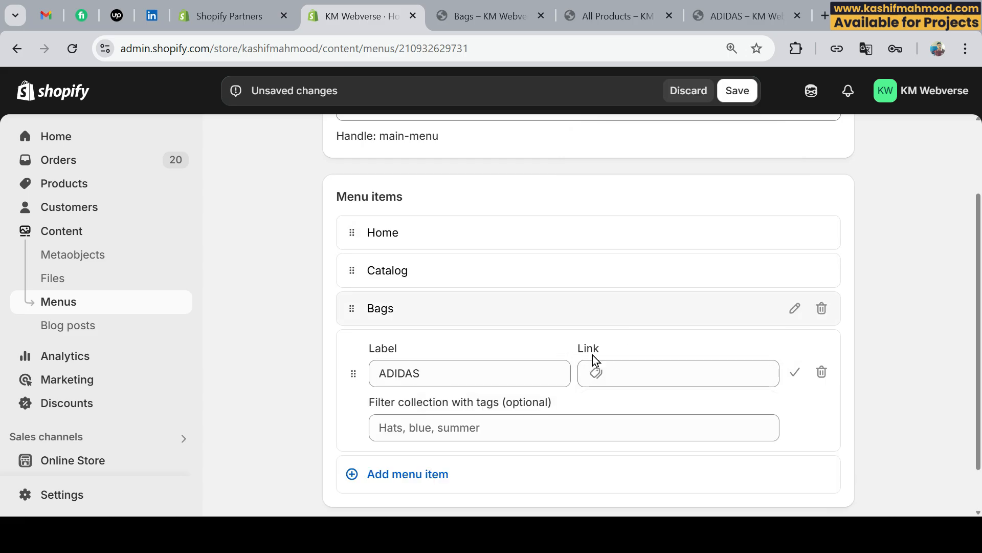
scroll(355, 388, up, 1)
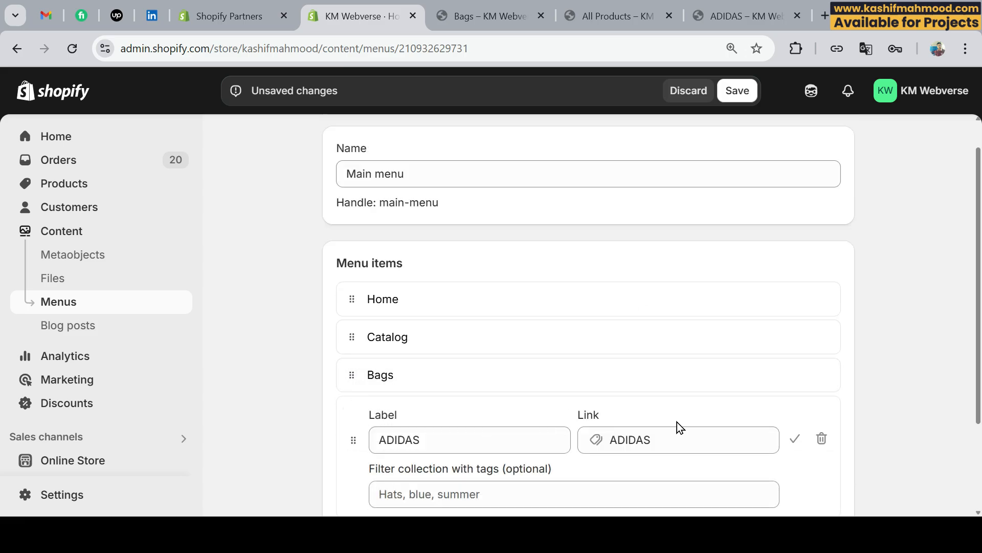
click(793, 438)
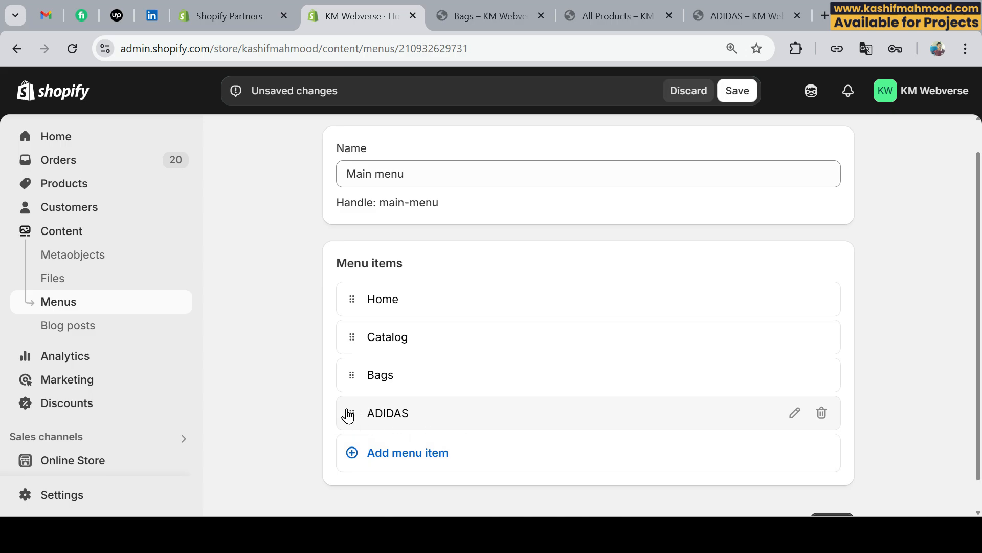
Nest the ADIDAS item under Catalog as a submenu entry and accept its label and link.
drag(351, 413, 377, 371)
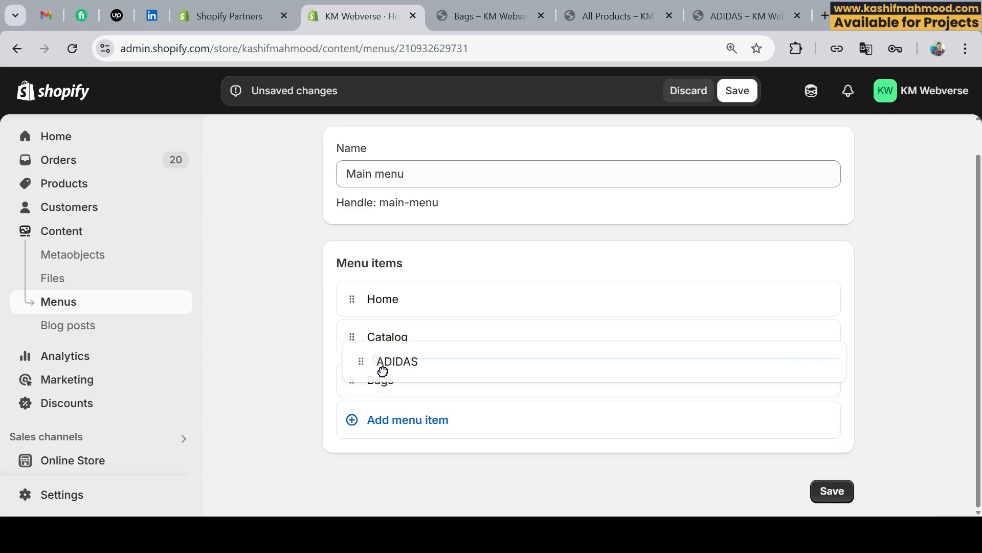
drag(591, 372, 589, 372)
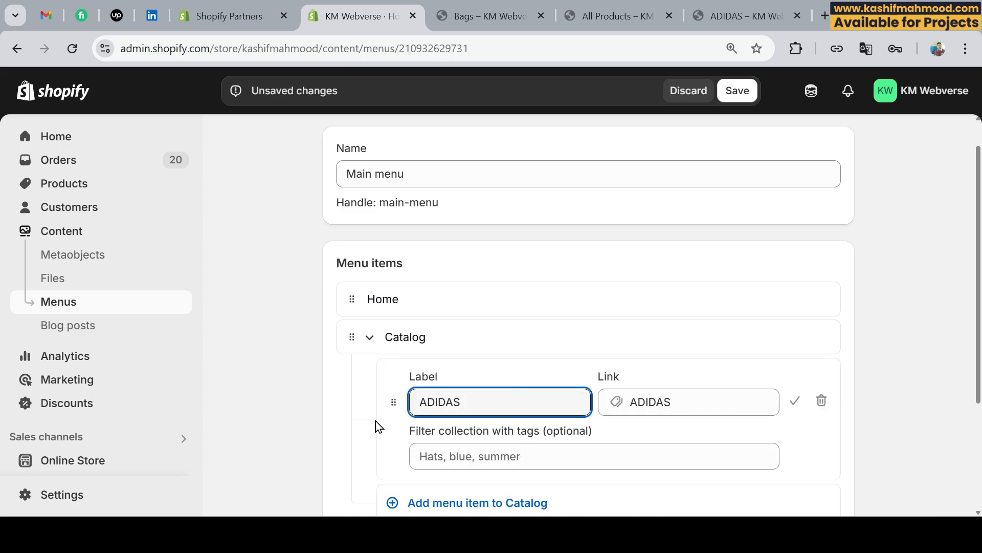
click(795, 401)
Add a menu item labelled "CONVERSE" linked to the CONVERSE collection.
scroll(387, 379, down, 2)
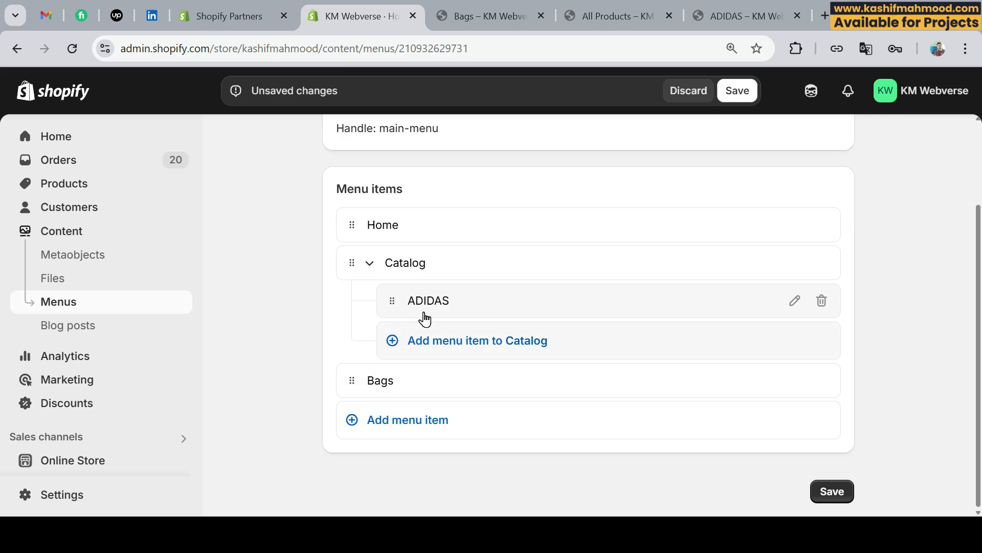
click(401, 424)
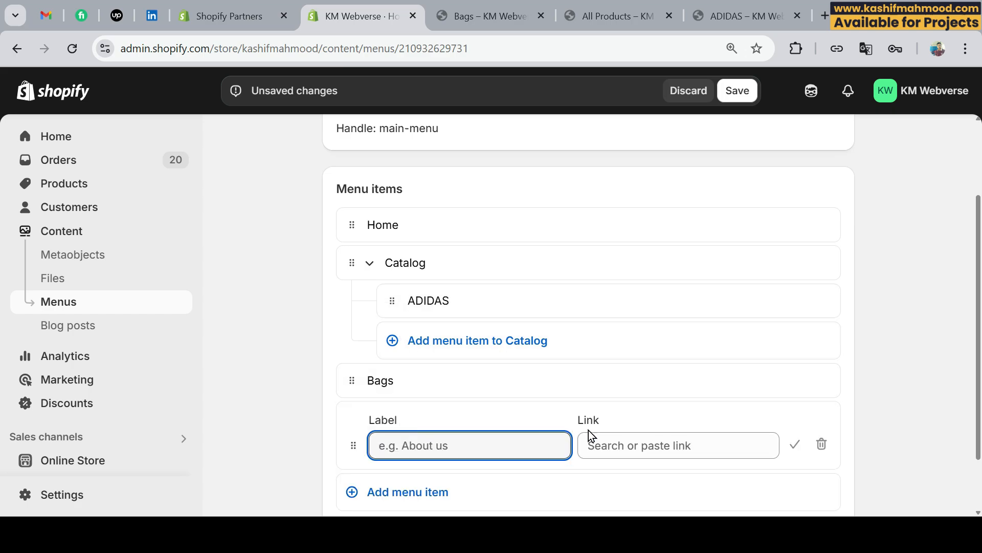
scroll(555, 408, down, 2)
click(639, 373)
click(647, 246)
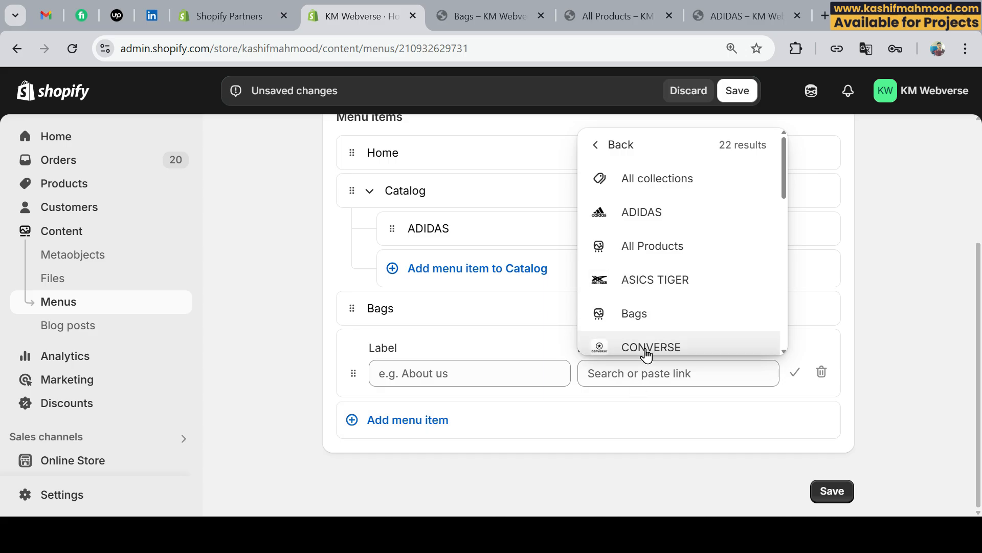
click(647, 340)
click(795, 372)
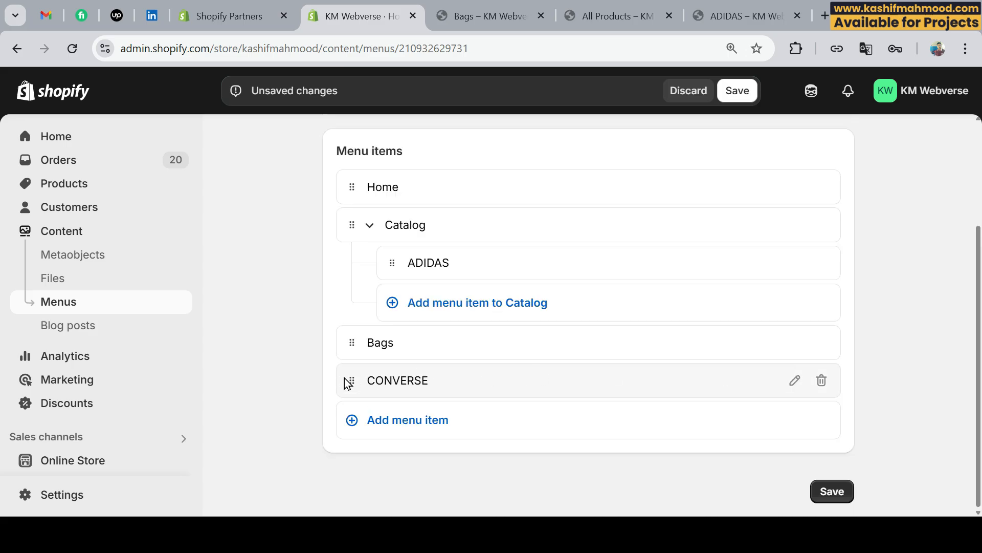
Nest the CONVERSE item under Catalog, directly below ADIDAS, and save the Main menu.
drag(345, 378, 360, 314)
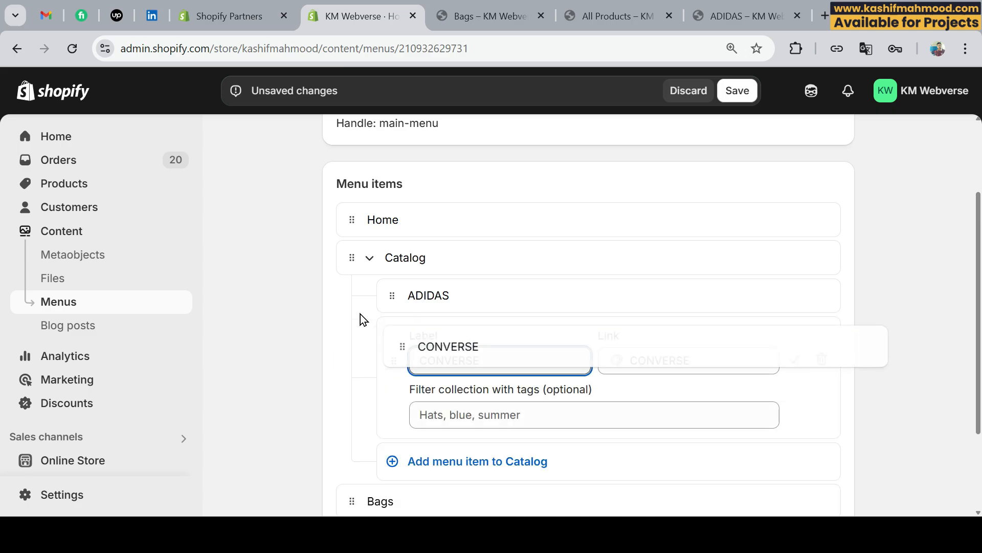
click(794, 360)
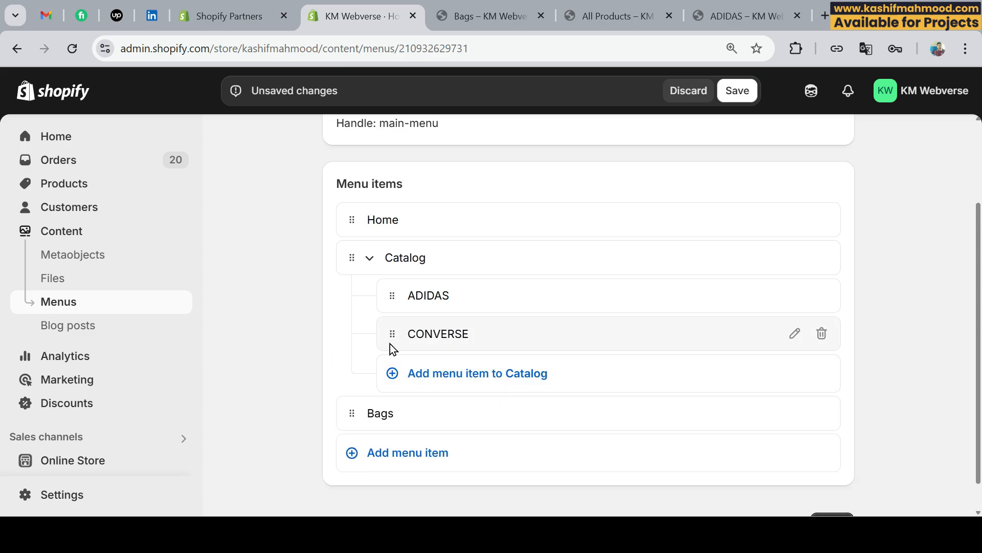
scroll(735, 423, down, 1)
click(820, 500)
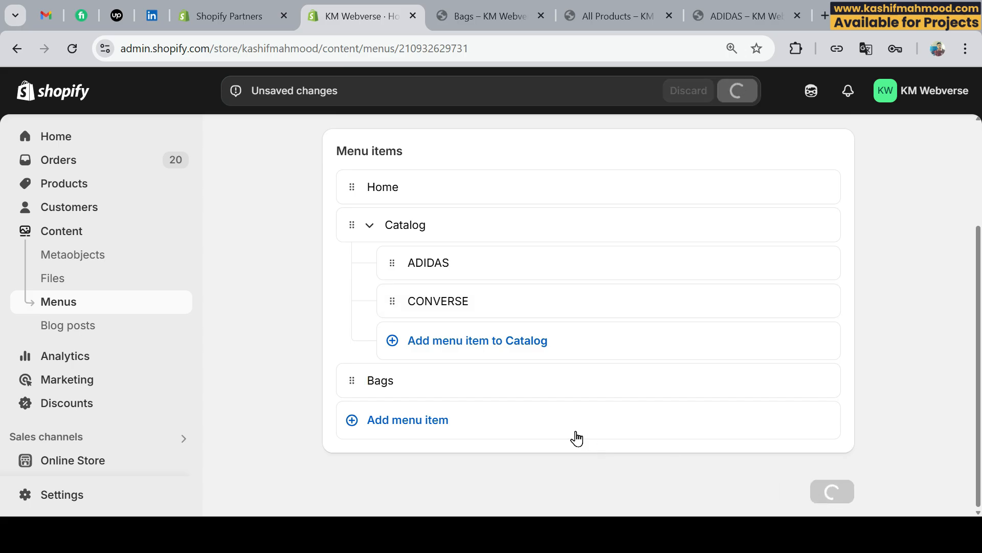
Reload the Bags page on the storefront and examine the header navigation, the Catalog submenu and the footer.
click(484, 14)
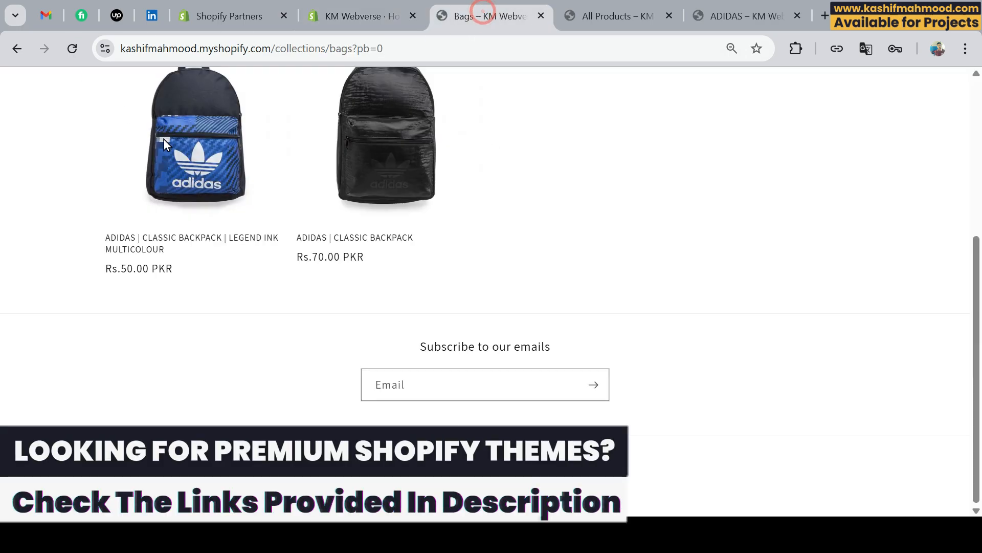
scroll(163, 139, up, 5)
click(71, 48)
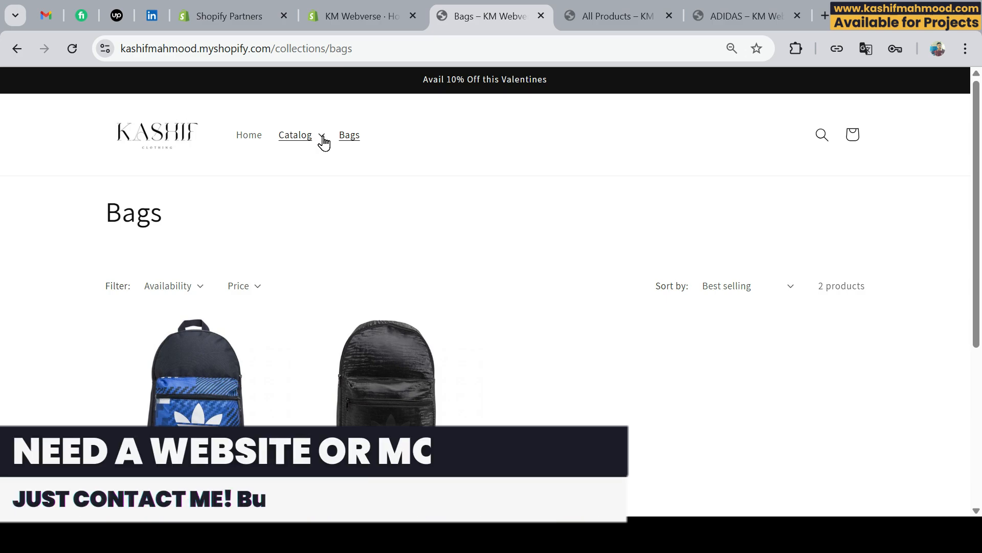
click(322, 137)
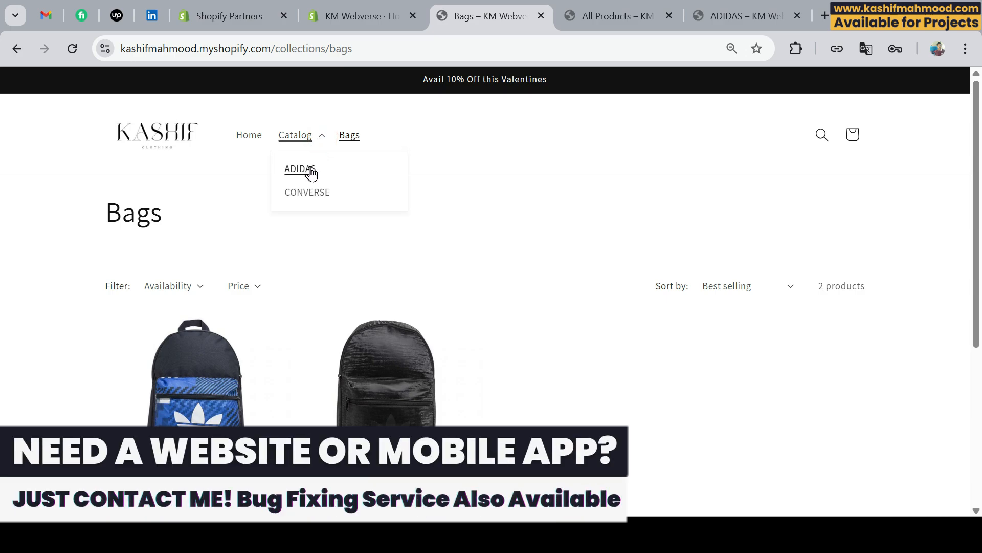
click(244, 198)
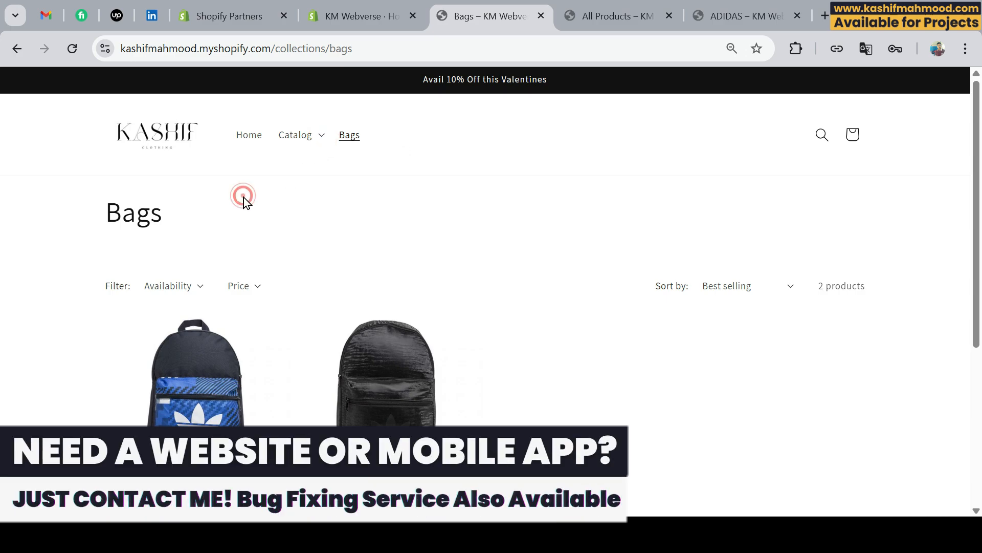
click(297, 137)
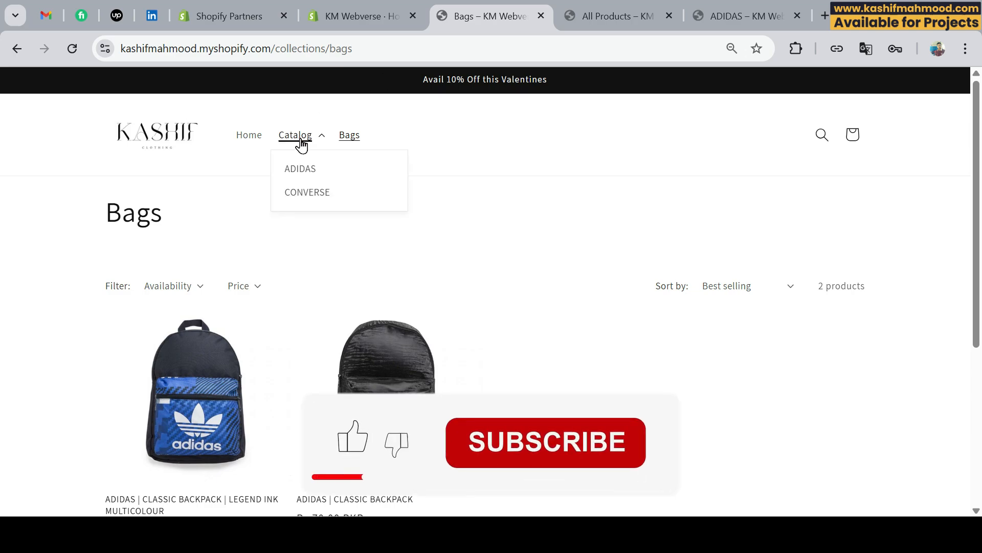
click(247, 164)
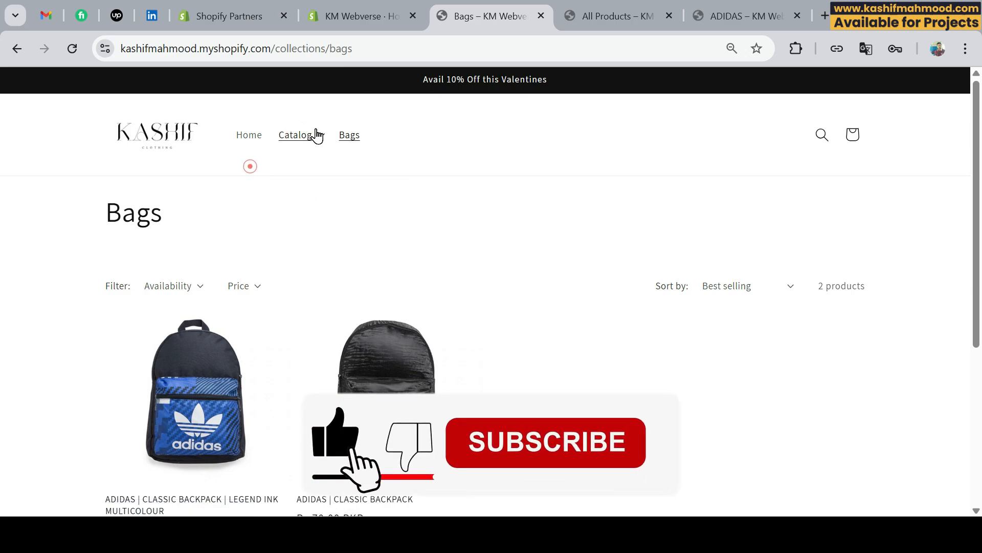
click(295, 135)
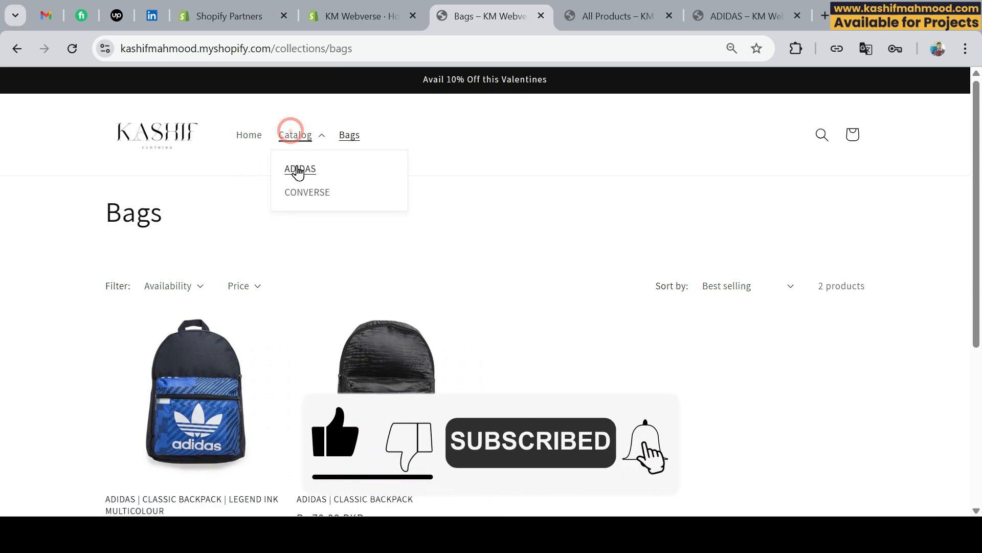
click(296, 136)
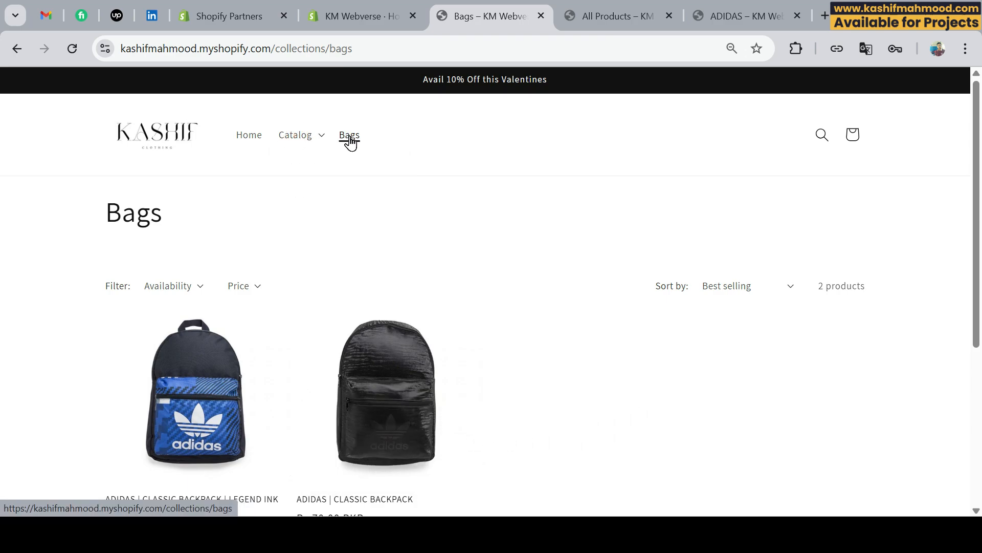
click(305, 138)
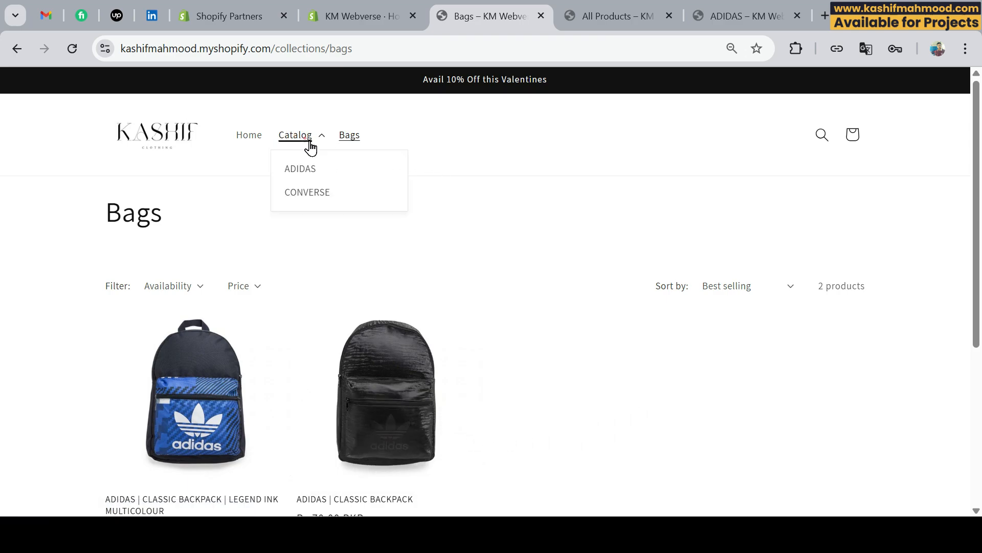
click(307, 219)
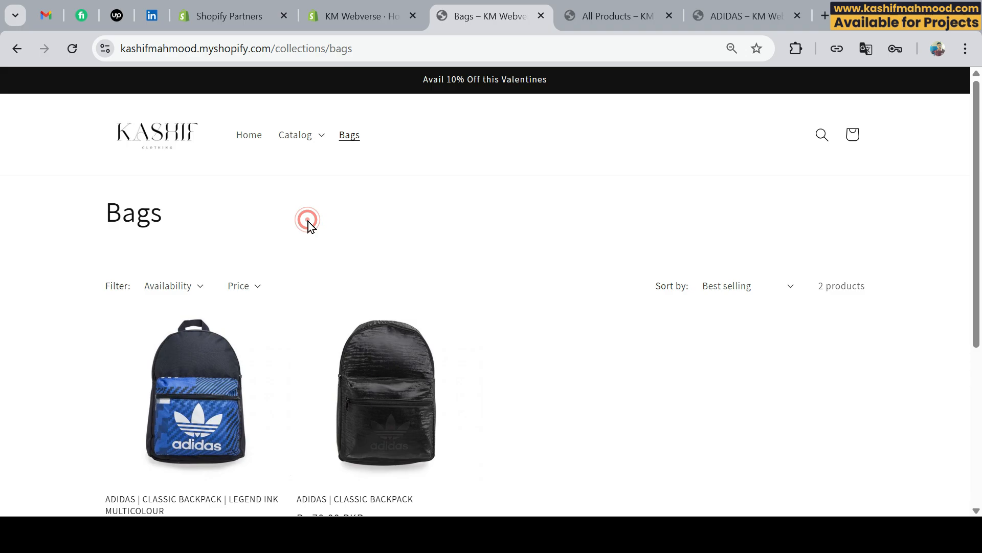
scroll(469, 187, down, 5)
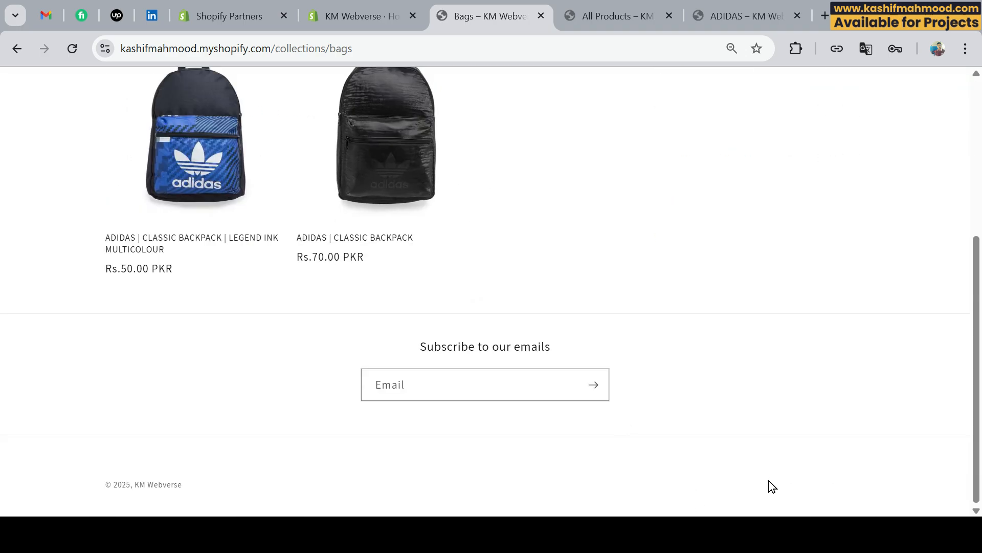
Return to the Shopify admin and open the online store's themes page.
click(345, 9)
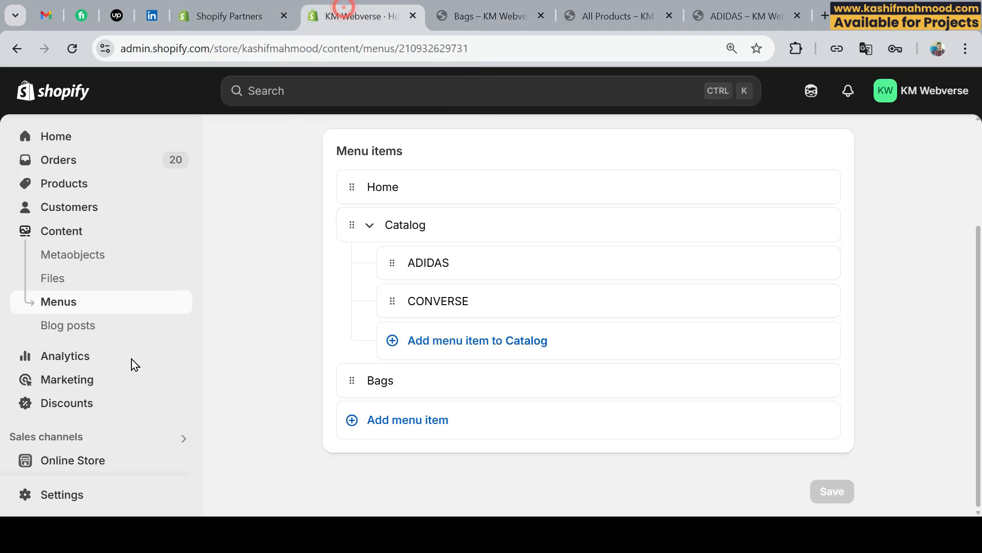
click(75, 462)
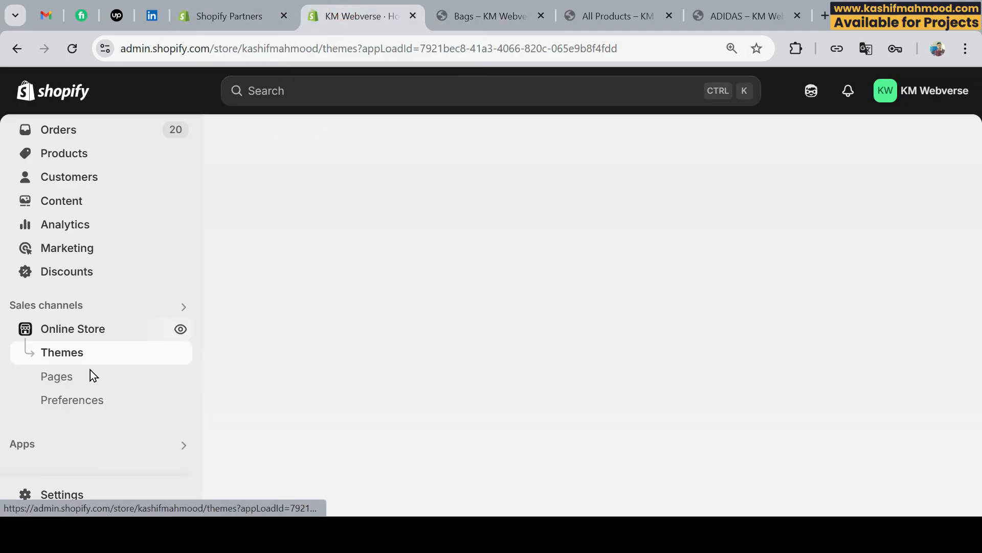
Open the current Dawn theme for customization, add a Menu block to its Footer section, and save the theme.
scroll(757, 397, down, 5)
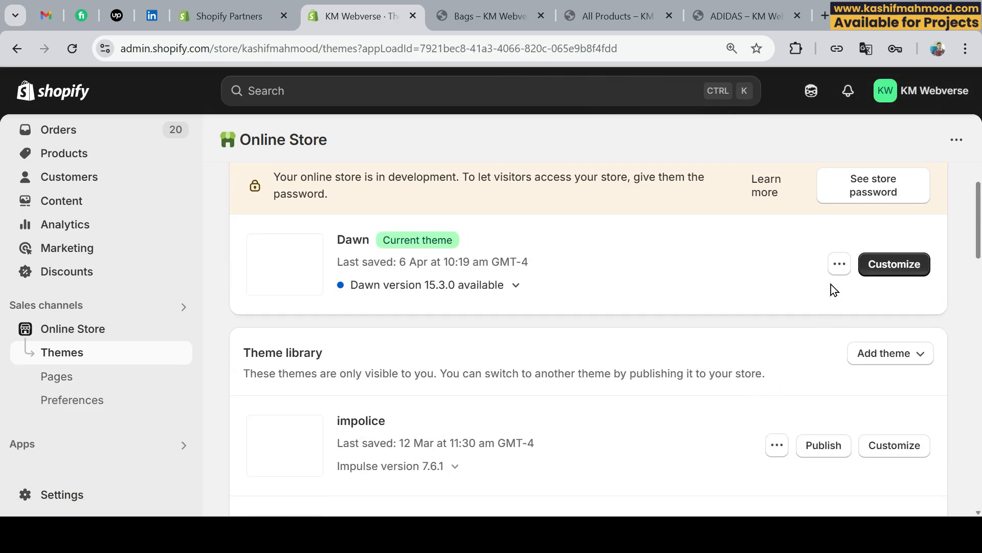
click(866, 265)
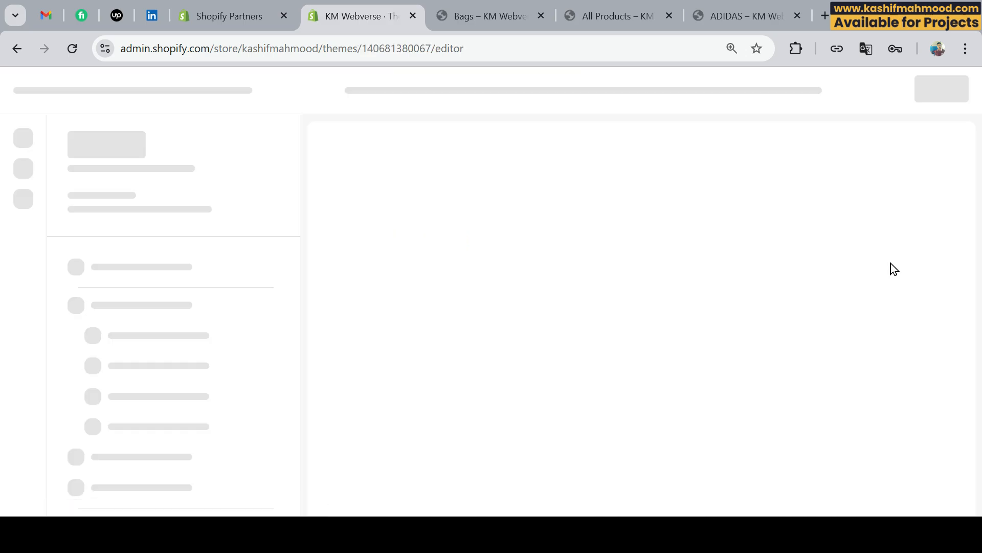
scroll(92, 300, down, 7)
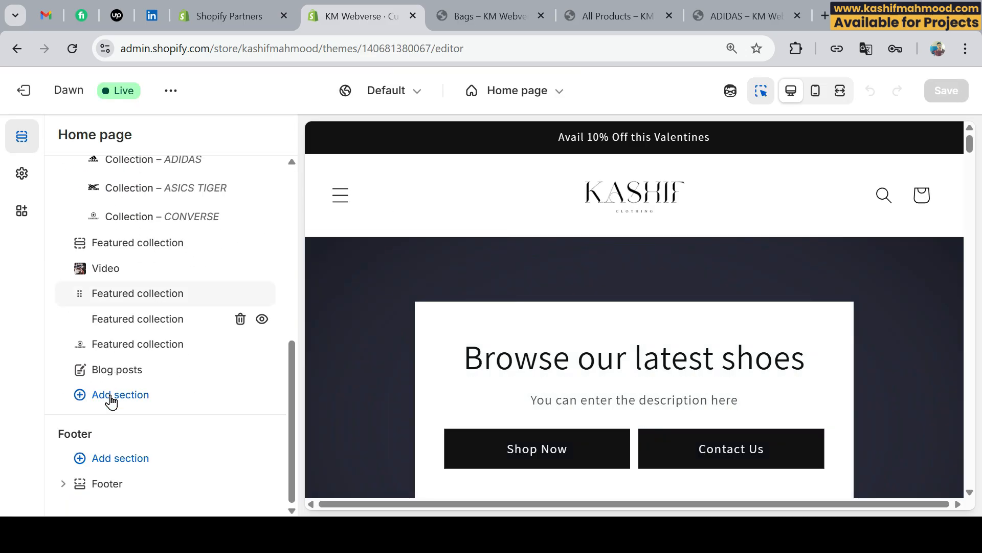
click(65, 489)
click(124, 484)
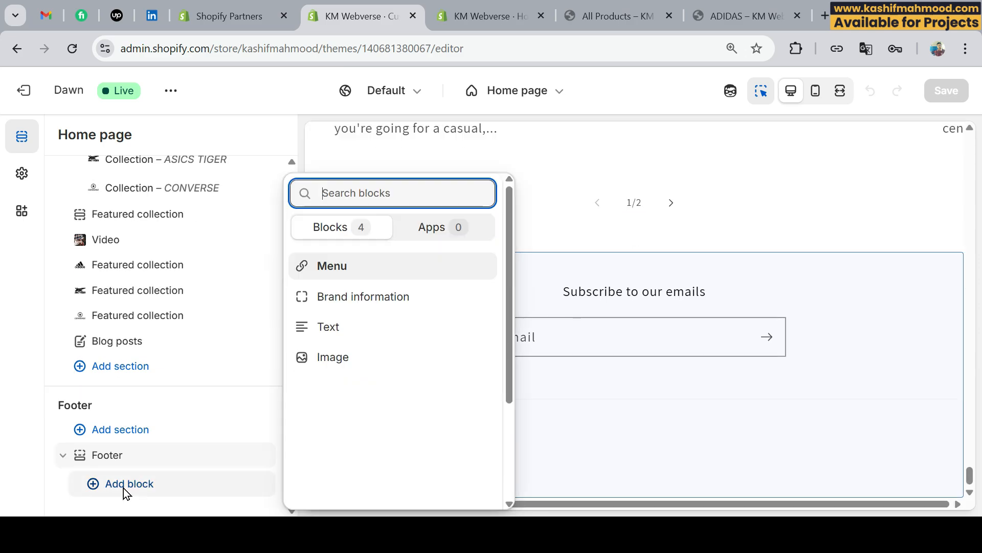
click(345, 270)
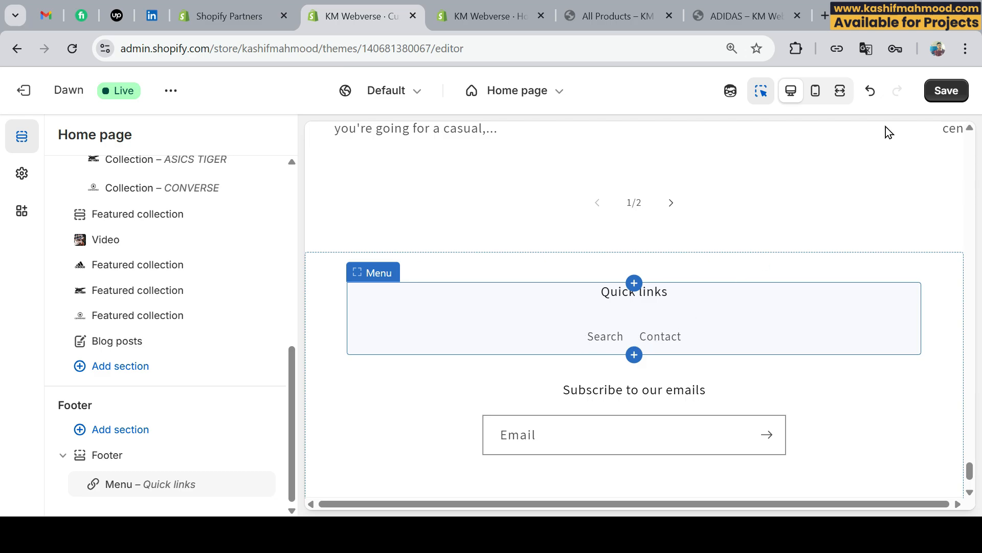
click(956, 95)
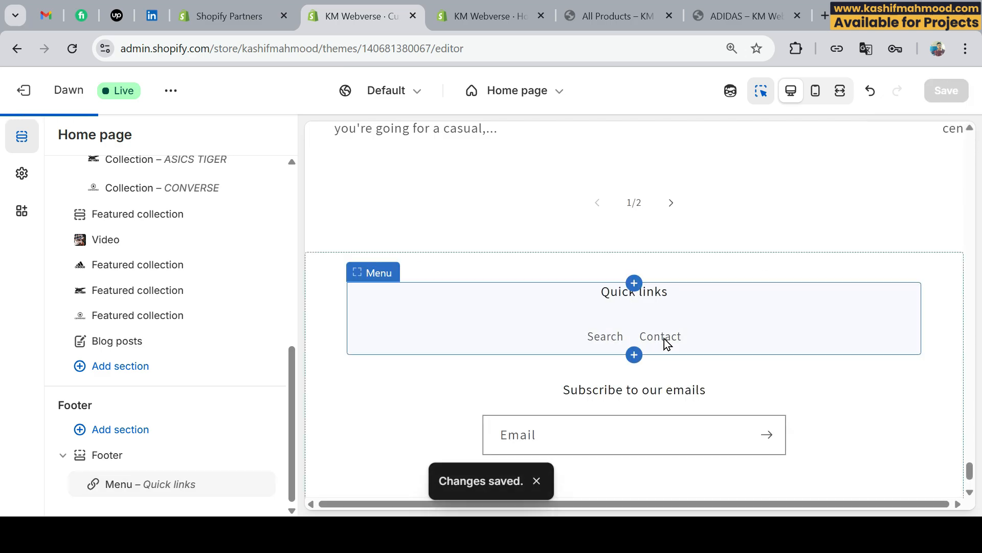
Add a "News" item linked to the News blog to the store's Footer menu and save the menu.
click(493, 7)
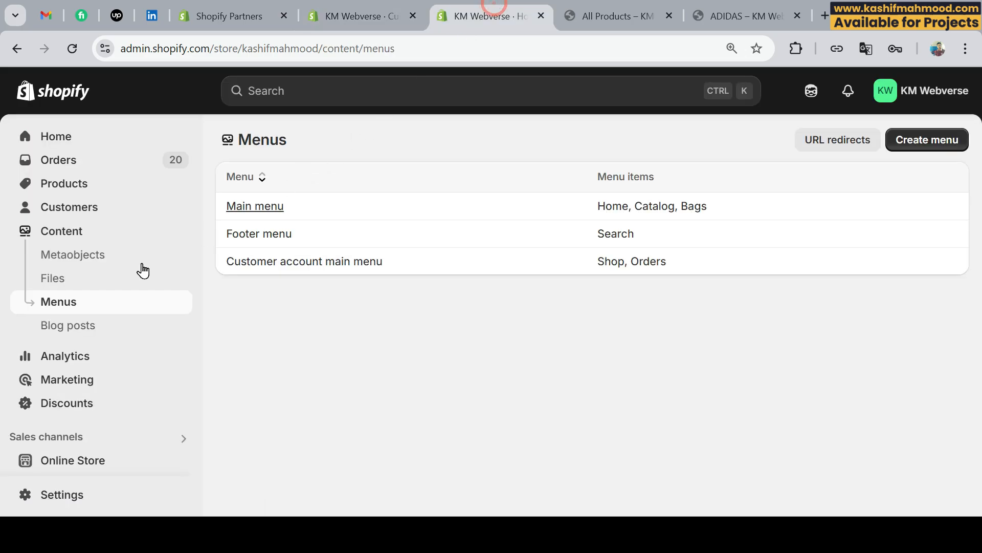
click(271, 238)
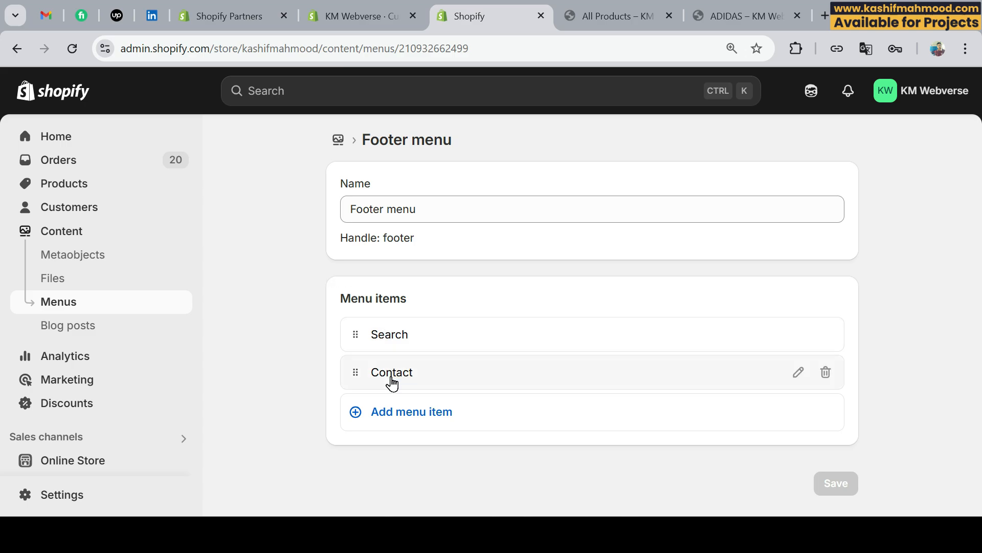
click(400, 412)
click(651, 444)
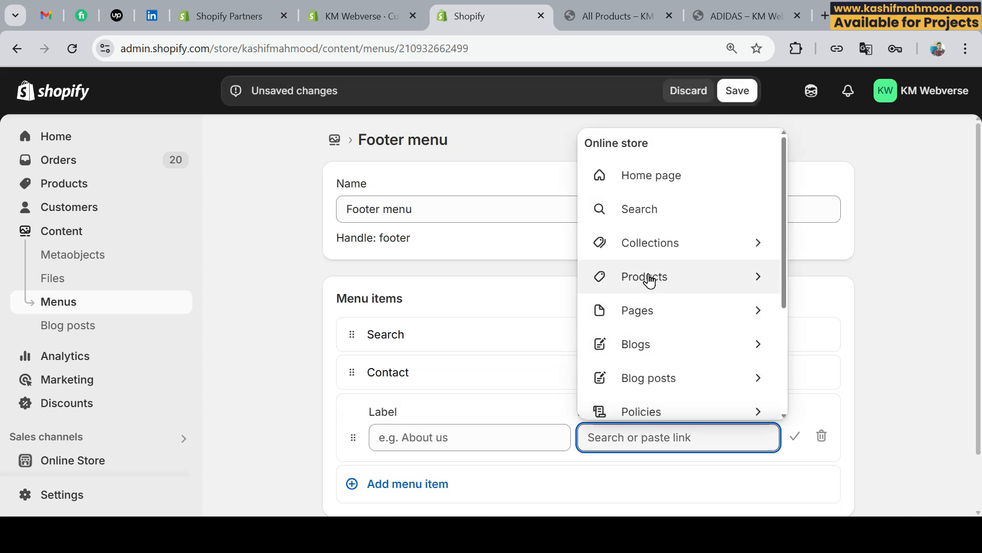
click(648, 344)
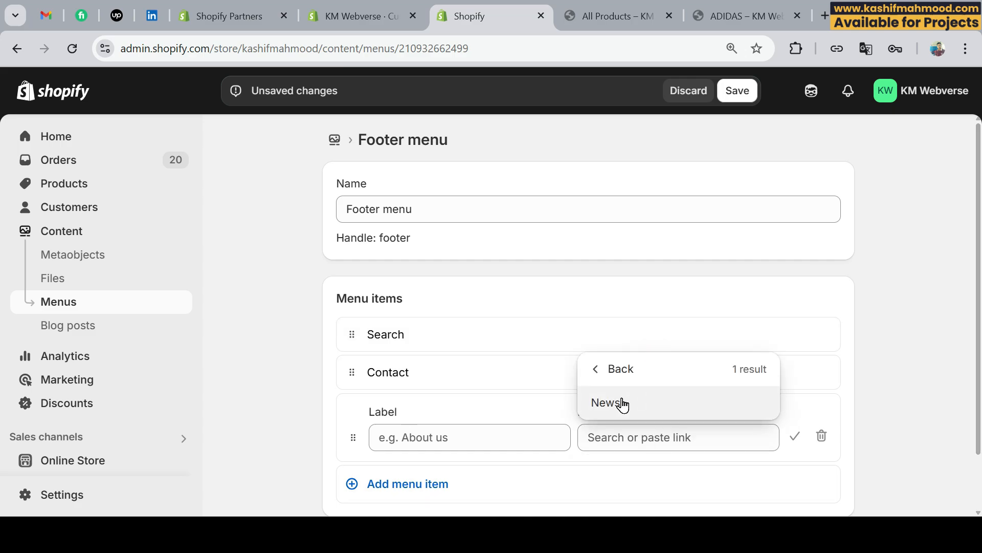
click(622, 404)
scroll(487, 377, down, 2)
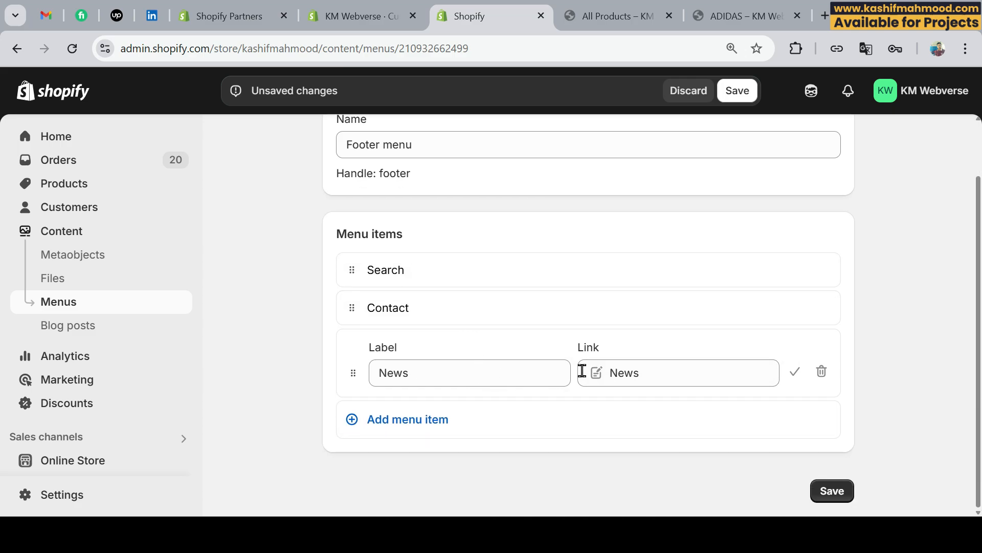
click(837, 488)
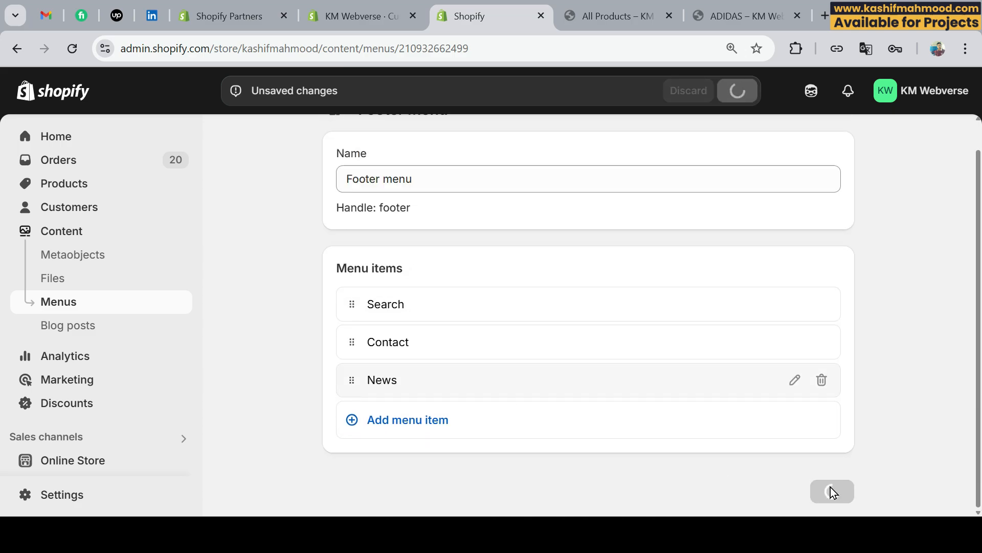
Reload the All Products page on the storefront to check the footer menu.
click(589, 21)
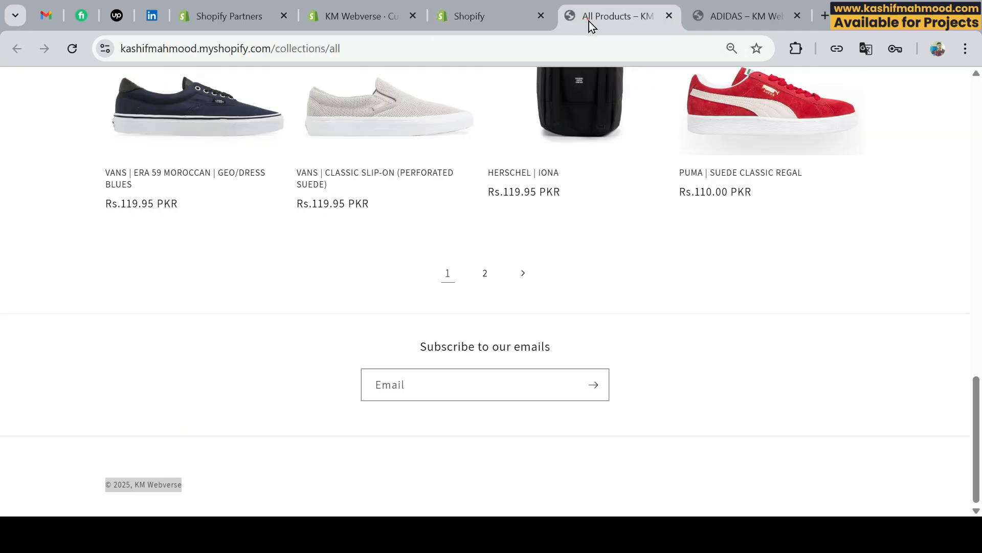
click(72, 48)
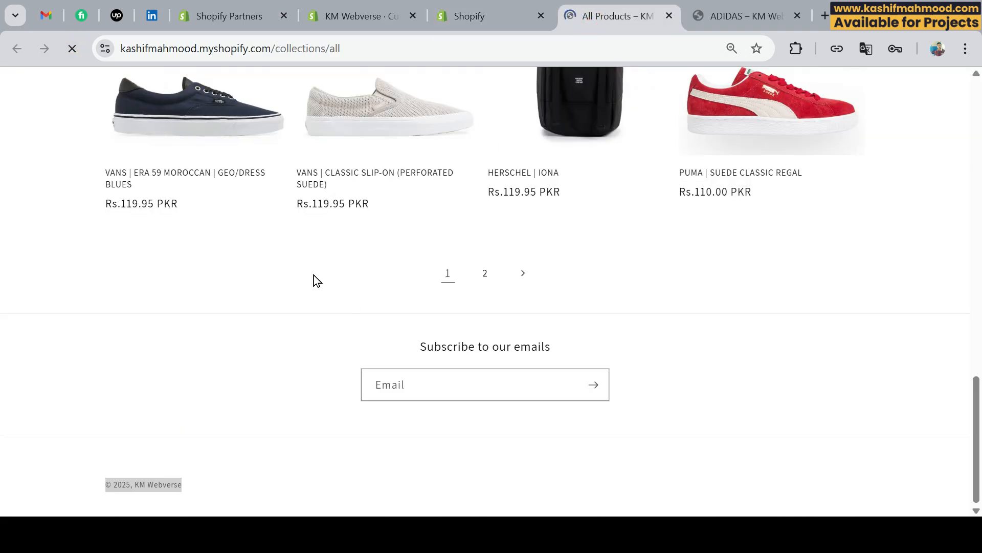